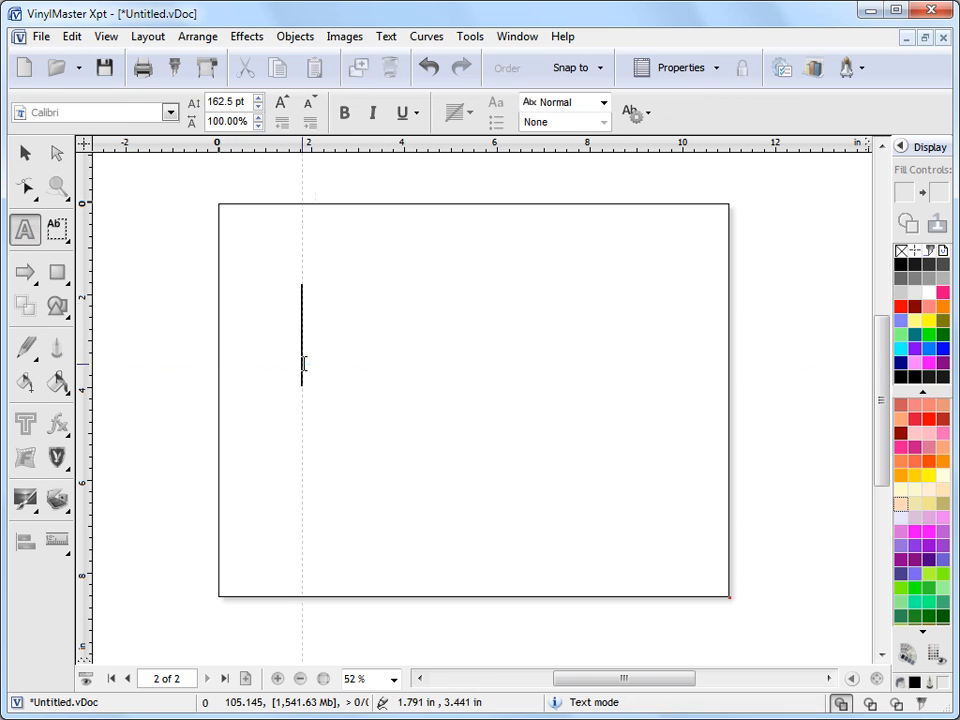
Step: Write "Block" as artistic text and enlarge it to about 8.2 by 2.6 in on the page
type("Block")
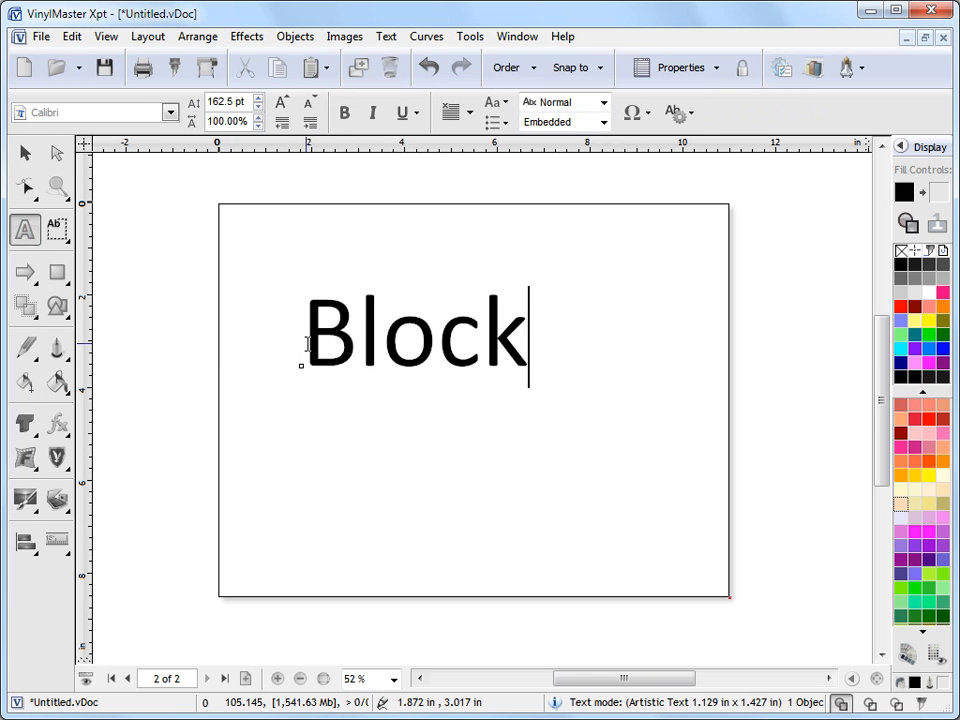
key("Escape")
left_click_drag(536, 370, 699, 498)
mouse_move(482, 355)
left_mouse_down()
mouse_move(469, 360)
mouse_move(480, 363)
left_mouse_up()
Step: Fill the "Block" text with blue and apply a Block Shadow effect to it
left_click(502, 361)
left_click(901, 348)
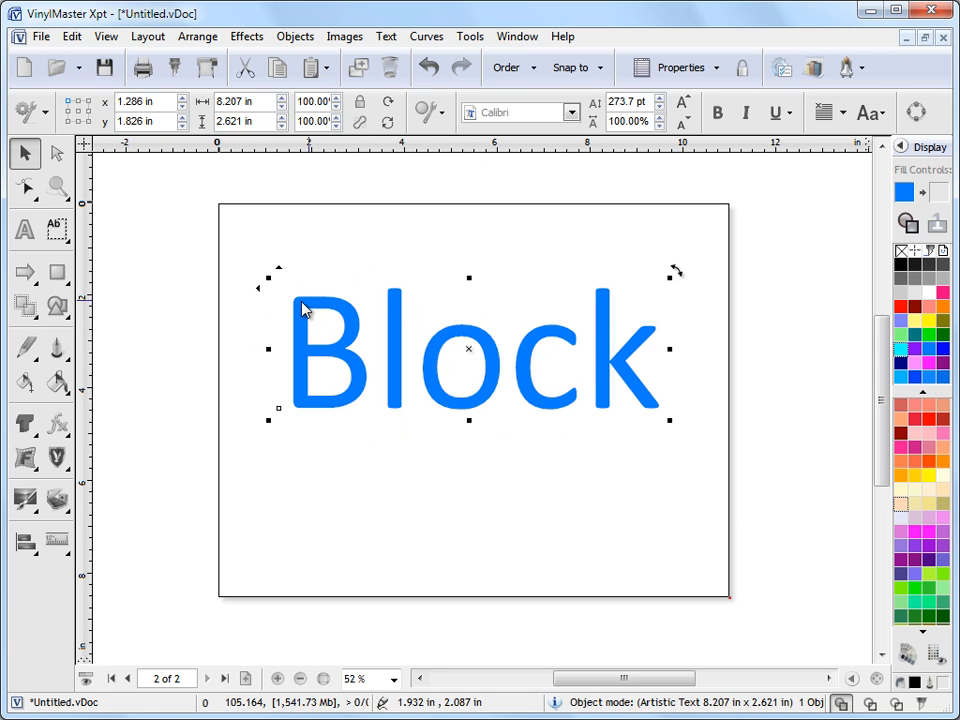
left_click(27, 427)
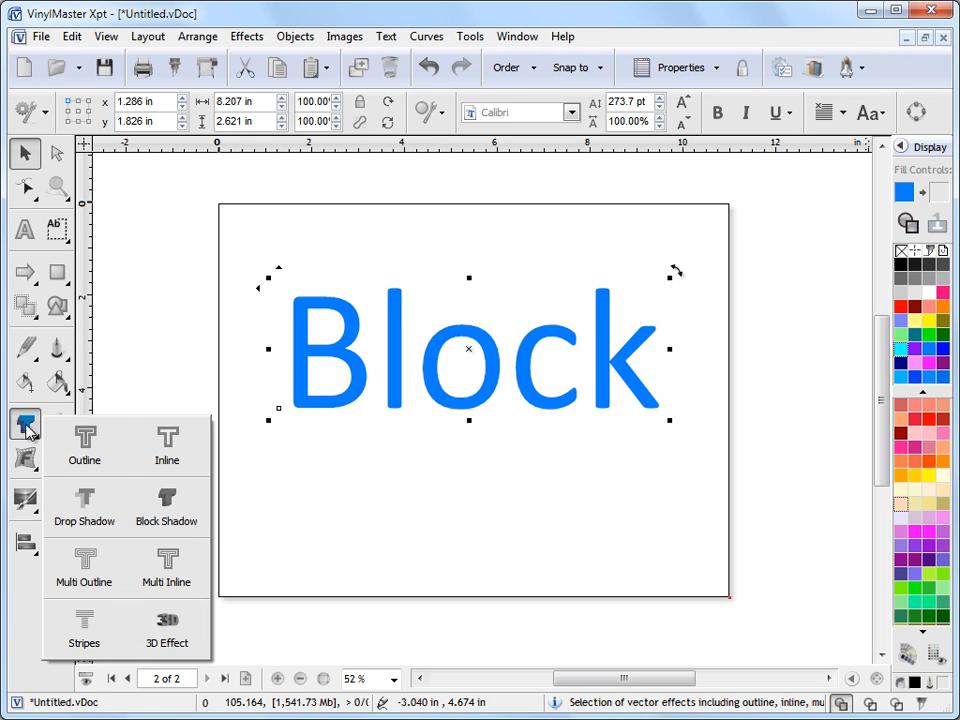
left_click(169, 509)
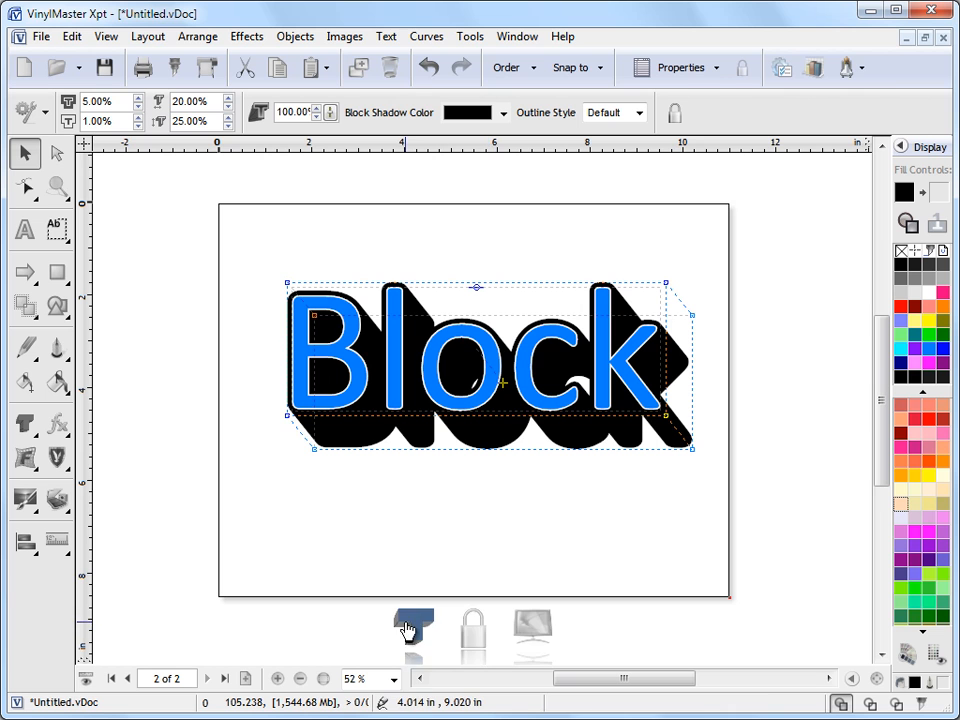
Step: Hide and redisplay the block shadow preview, and leave and reopen the effect's editing
left_click(535, 626)
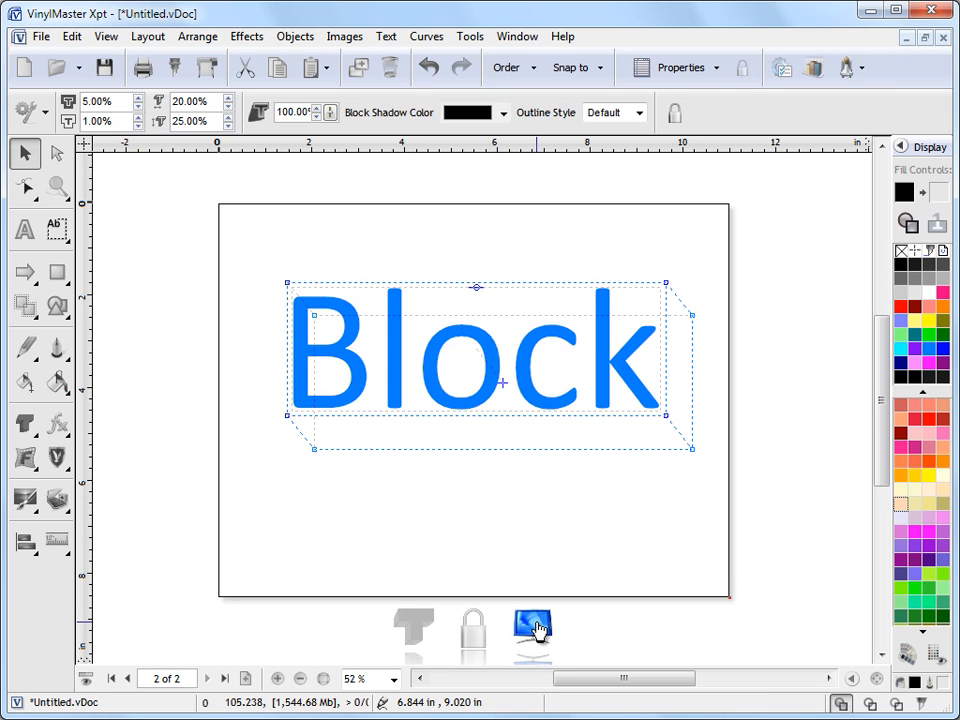
left_click(535, 626)
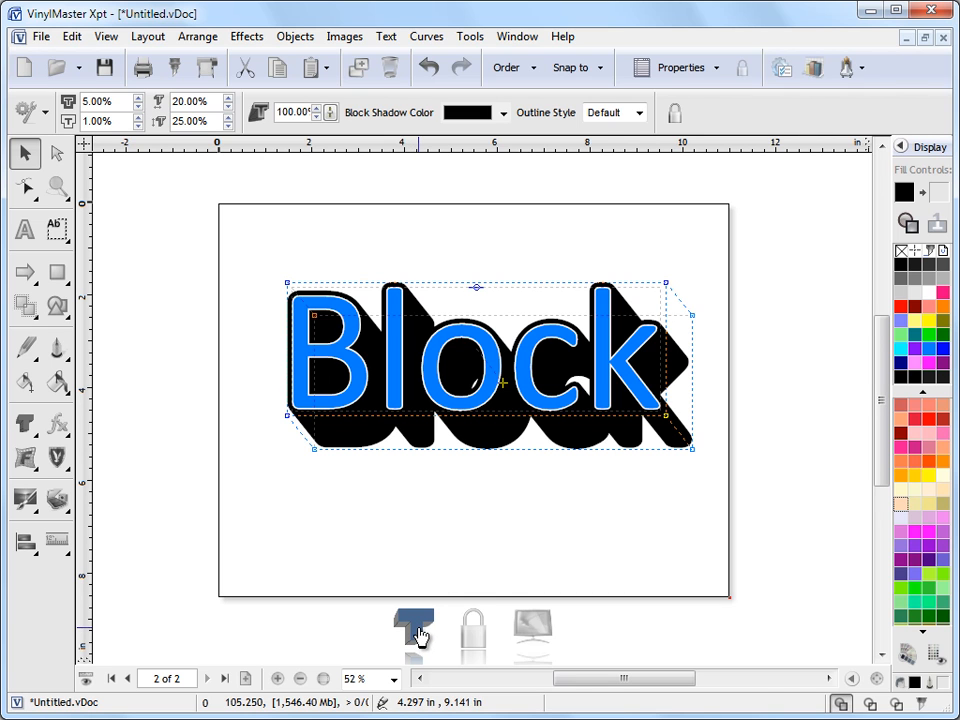
left_click(520, 514)
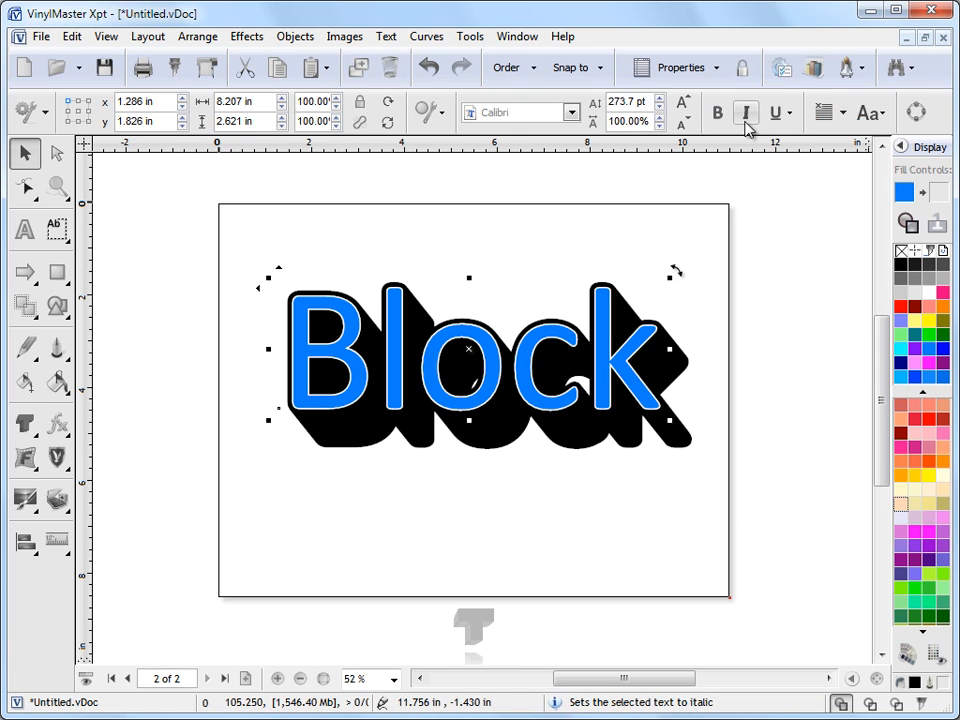
left_click(472, 626)
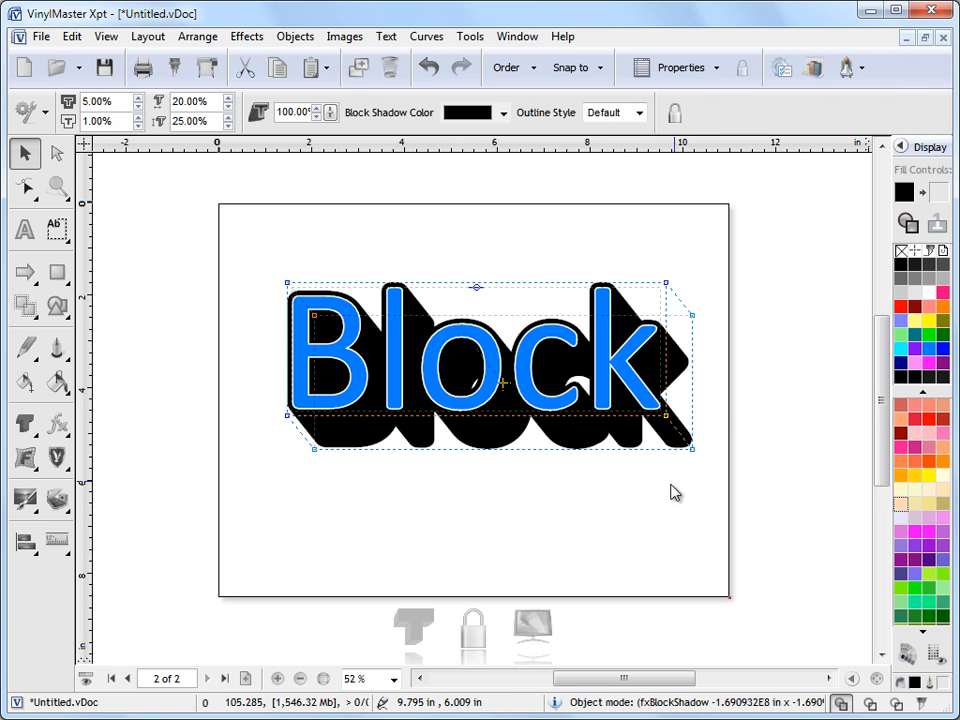
Step: Offset the block shadow above the text and then down-left to about -77% by 84%, with its far end scaled to about 83%
left_click_drag(510, 400, 508, 304)
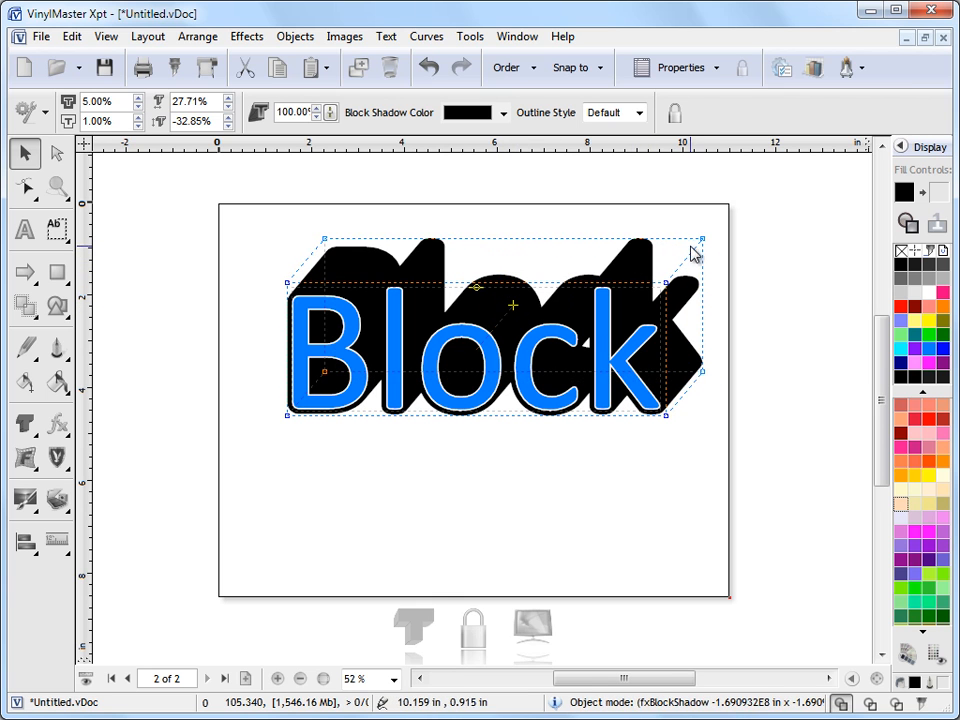
left_click_drag(704, 241, 639, 245)
left_click_drag(515, 307, 632, 278)
left_click_drag(493, 338, 372, 460)
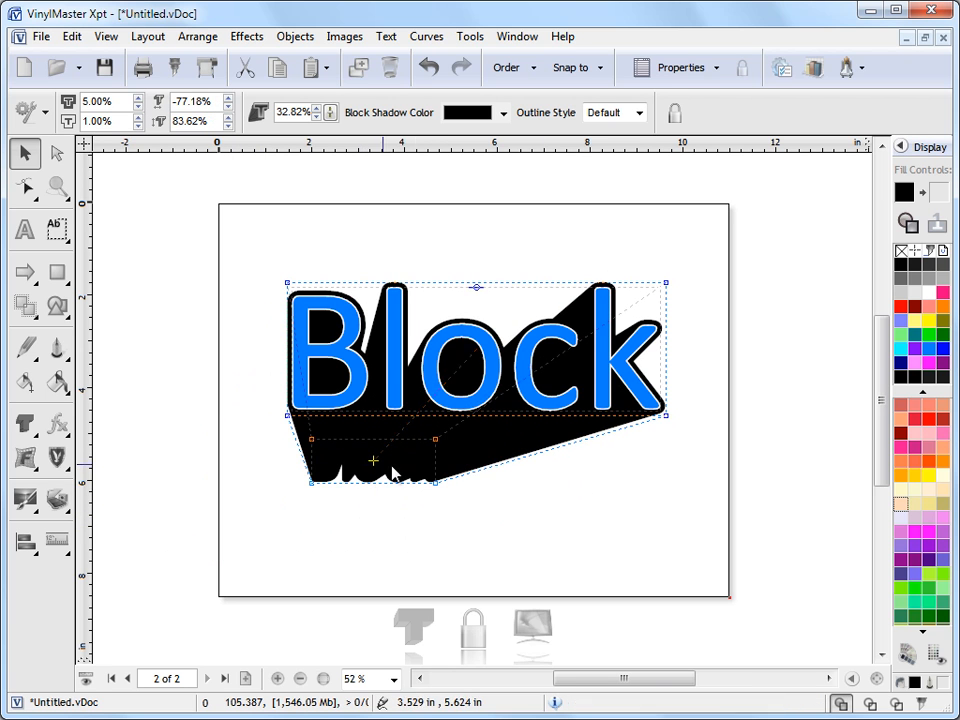
left_click_drag(460, 481, 551, 469)
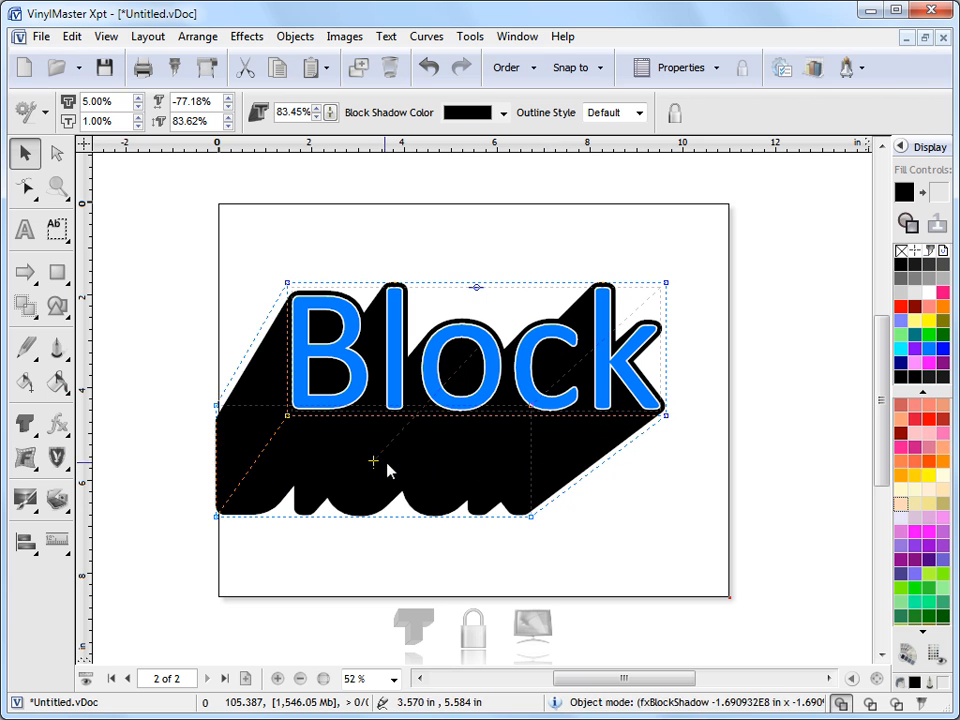
Step: Reposition the block shadow to an offset of about 92.5% by 40%, with its far end scaled to about 61%
left_click_drag(388, 448, 428, 450)
left_click_drag(583, 499, 598, 502)
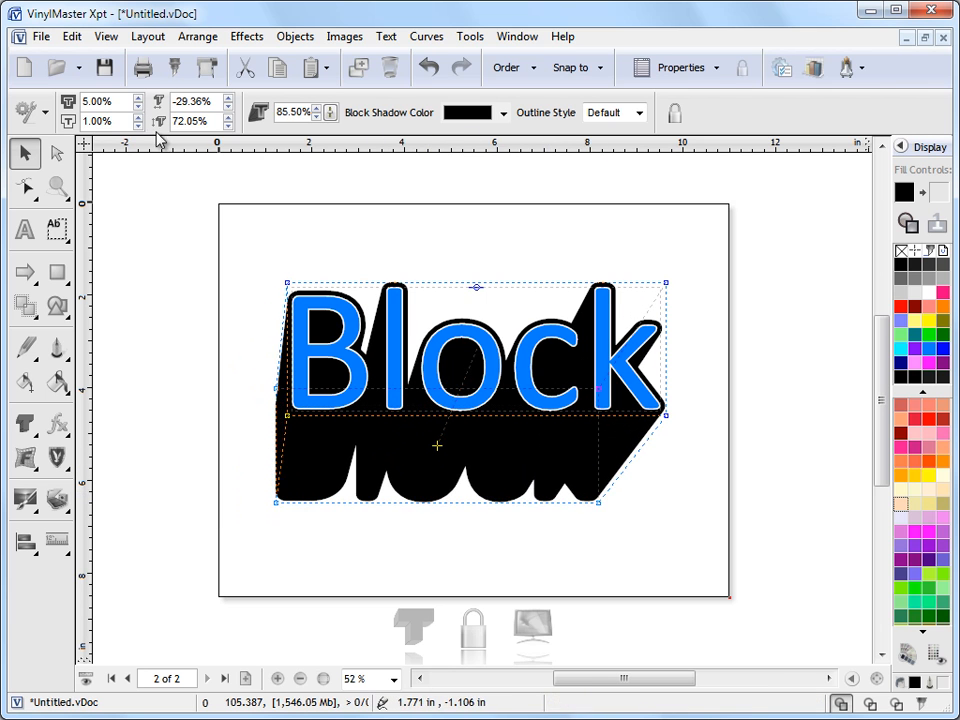
left_click_drag(424, 450, 435, 300)
left_click_drag(604, 254, 600, 403)
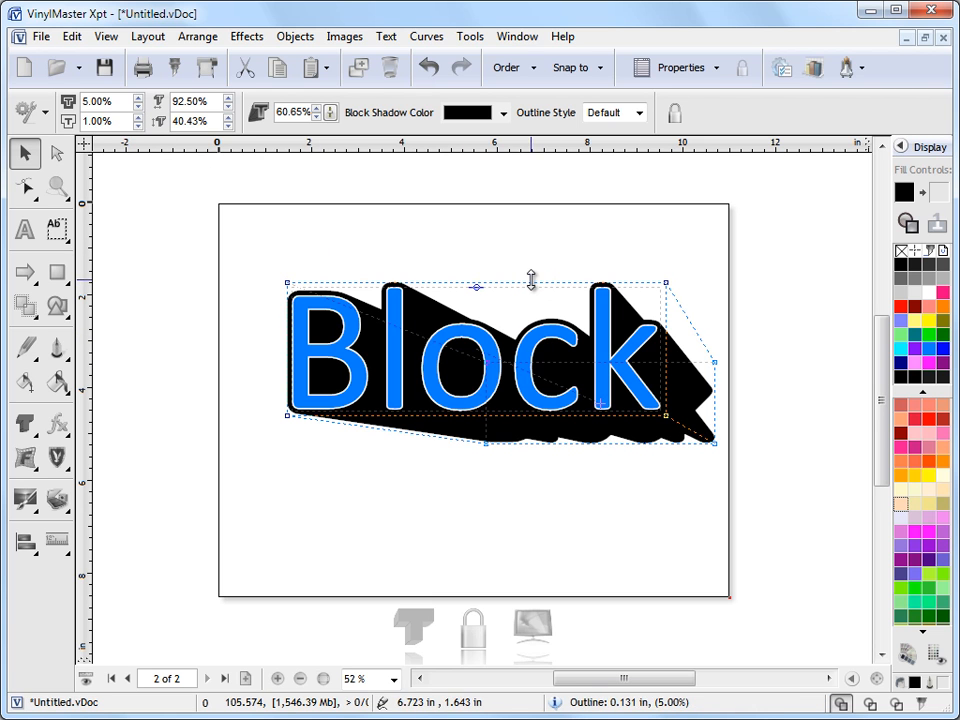
Step: Widen the shadow's outer outline to about 17.3% and its inner gap to about 7.2%, and shift the text slightly down-left
left_click_drag(525, 282, 525, 268)
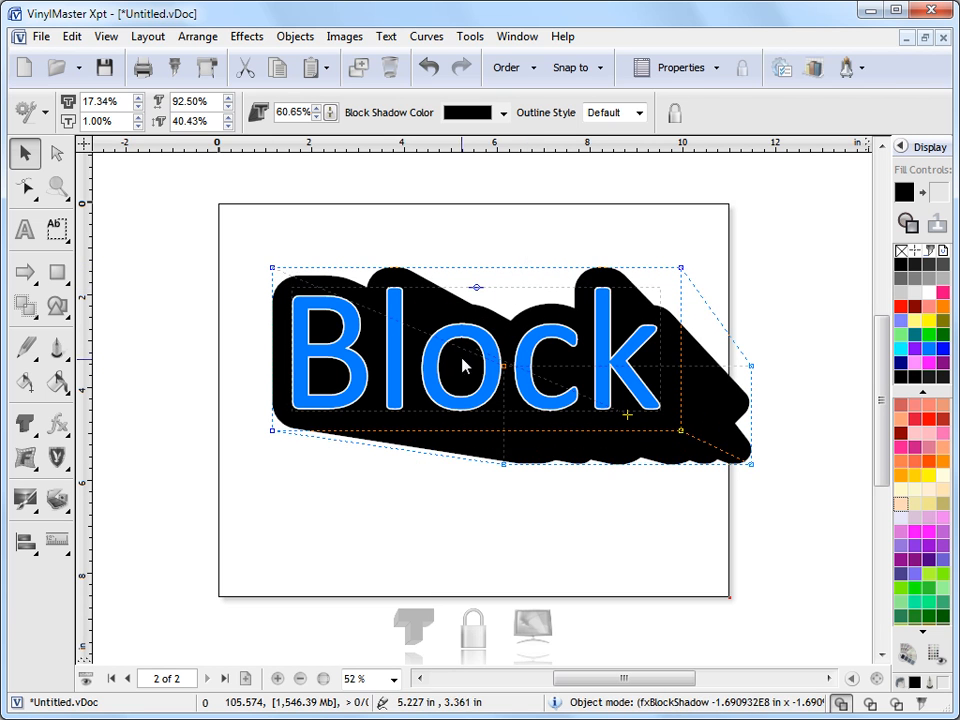
left_click_drag(475, 293, 482, 286)
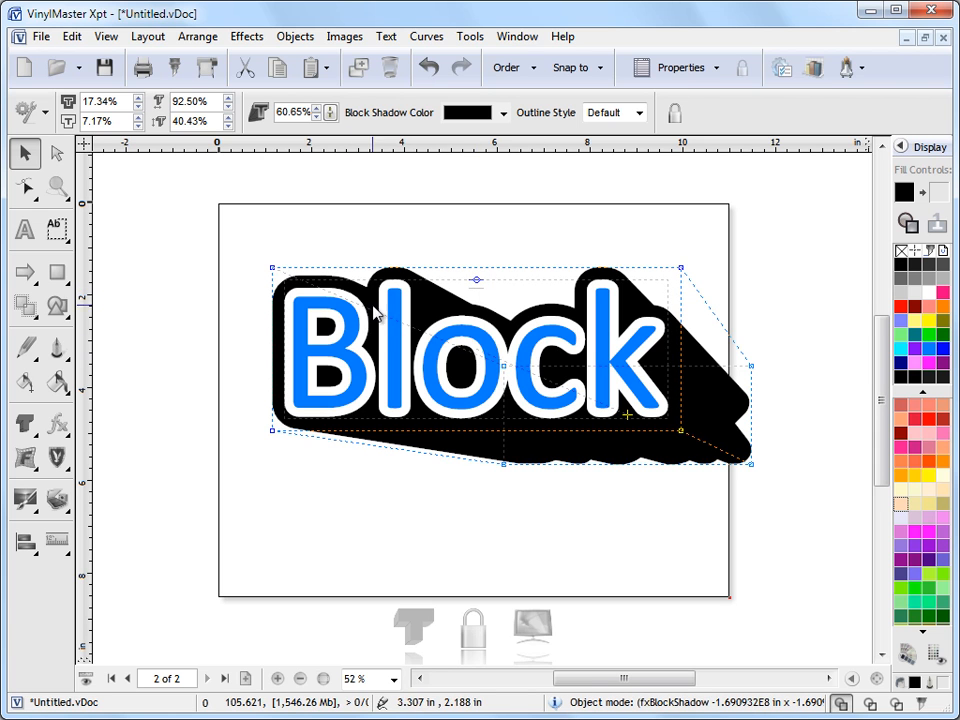
left_click(229, 279)
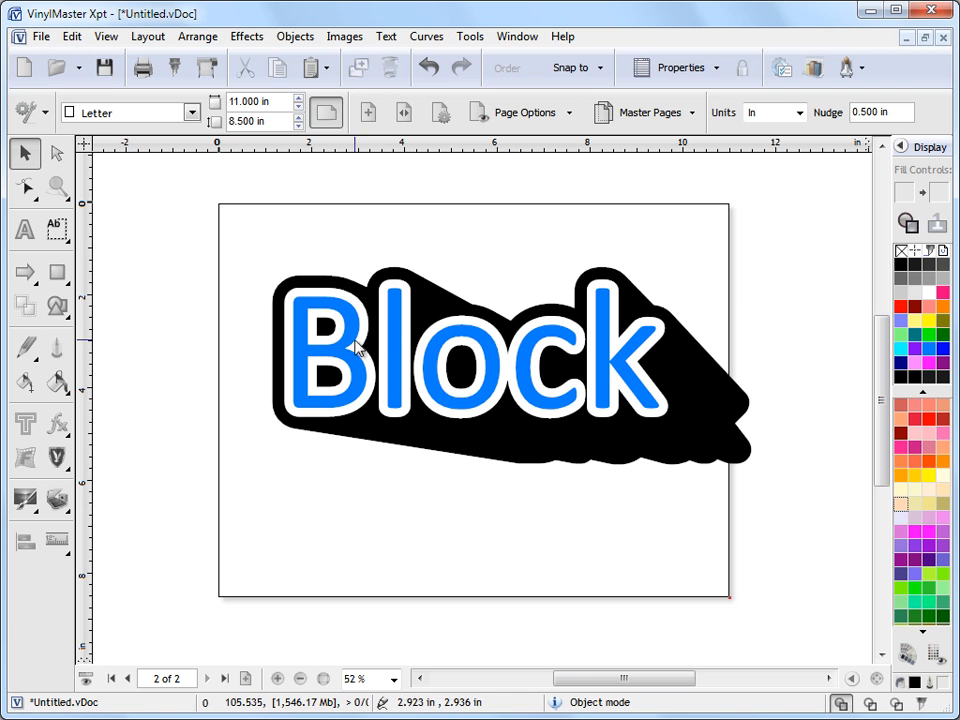
left_click(439, 336)
mouse_move(467, 343)
left_mouse_down()
mouse_move(369, 345)
mouse_move(459, 353)
left_mouse_up()
Step: Draw a yellow rectangle about 4.2 by 2.3 in over the letter B and send it behind the shadowed text
left_click(60, 275)
mouse_move(218, 250)
left_mouse_down()
mouse_move(420, 364)
mouse_move(413, 357)
left_mouse_up()
left_click(914, 325)
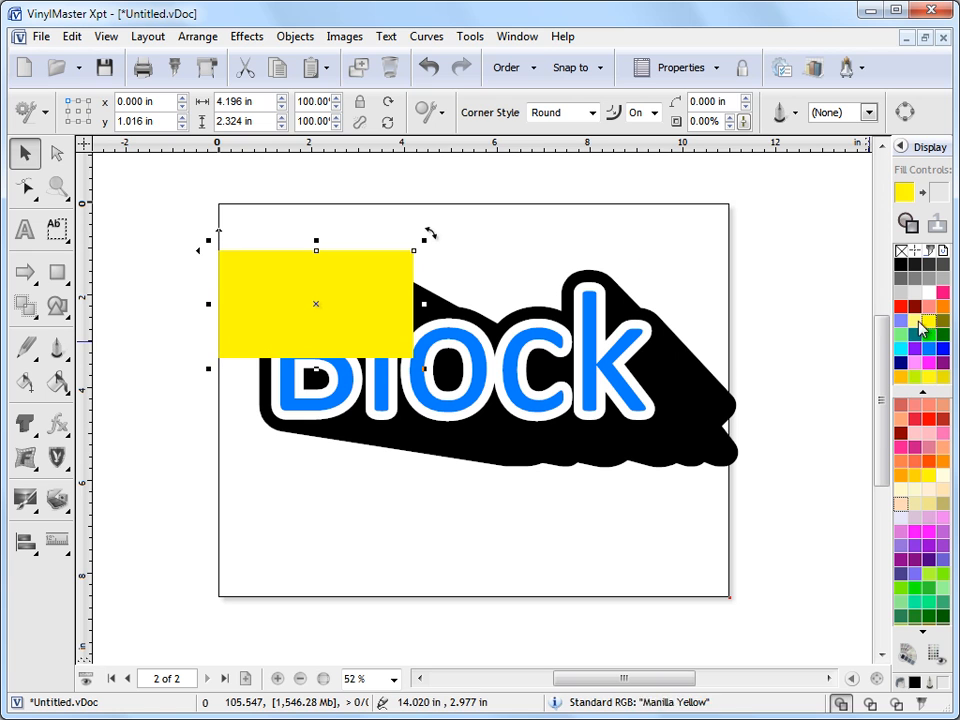
left_click(514, 70)
left_click(494, 101)
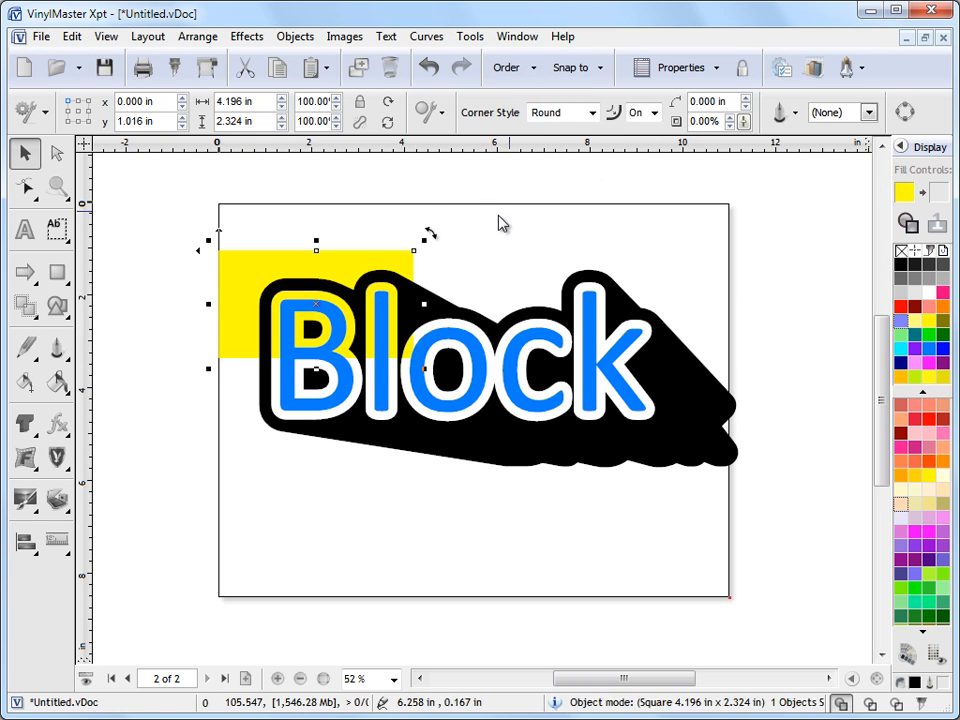
Step: Examine the gap between letters and shadow where the yellow rectangle lies behind it, and delete the rectangle
left_click(57, 187)
left_click_drag(204, 238, 471, 396)
left_click(25, 152)
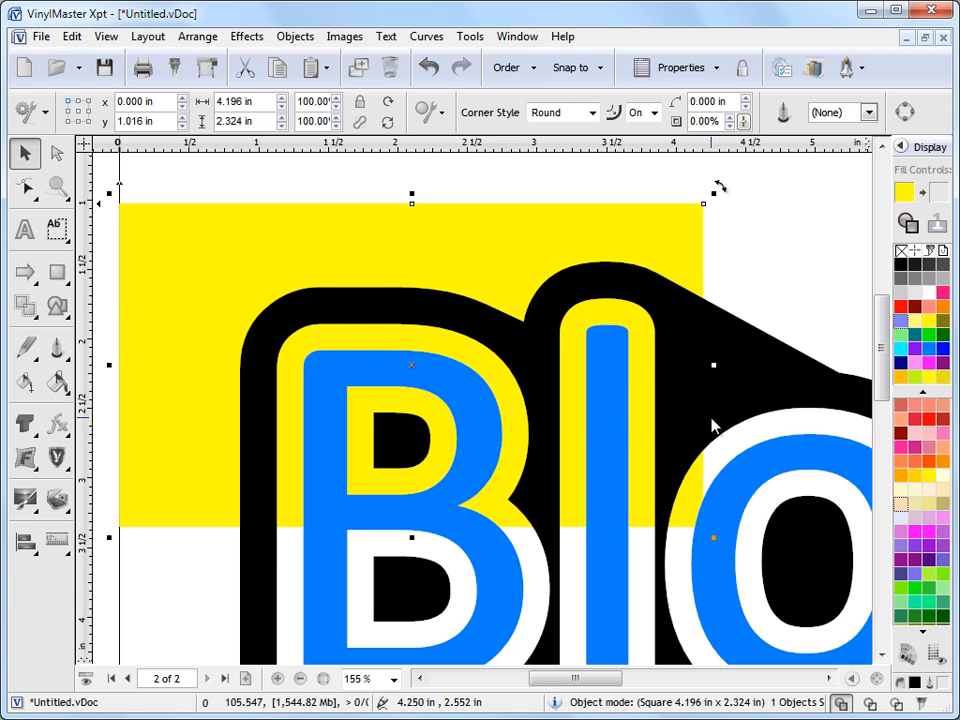
left_click(876, 677)
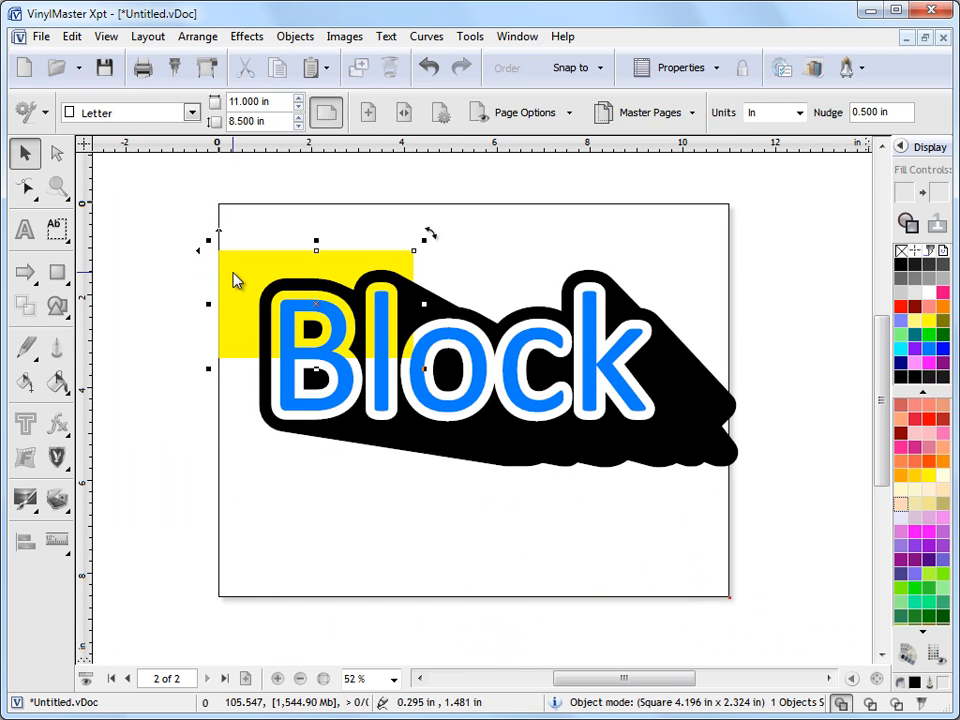
key("Delete")
Step: Reopen the text's block shadow, scale its far end to about 38.5% and offset it straight up by about 58.6%
left_click(388, 348)
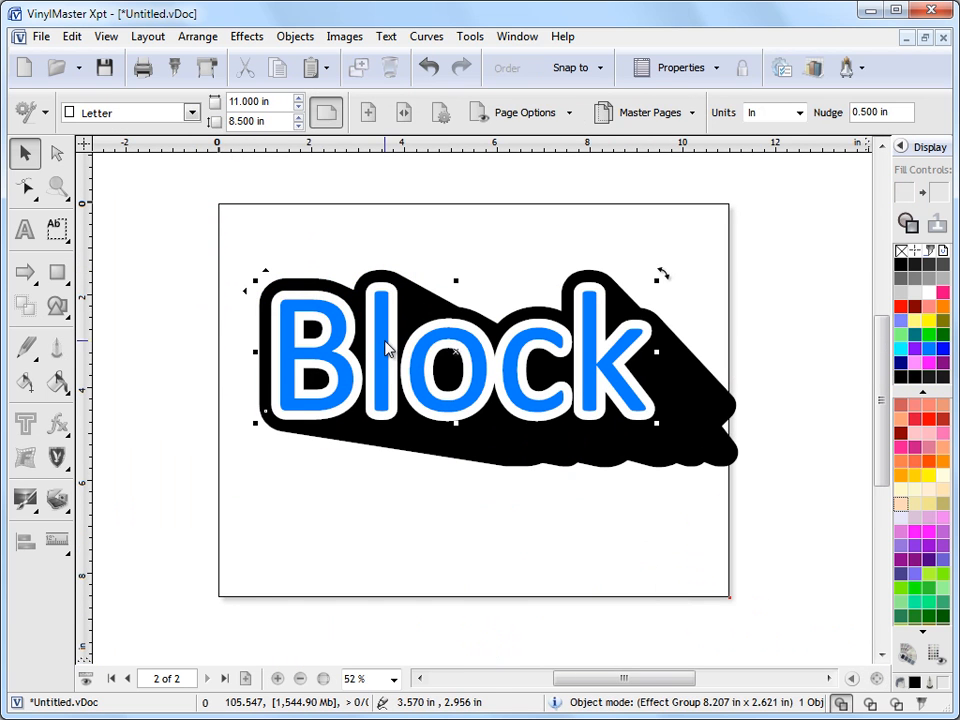
left_click(478, 617)
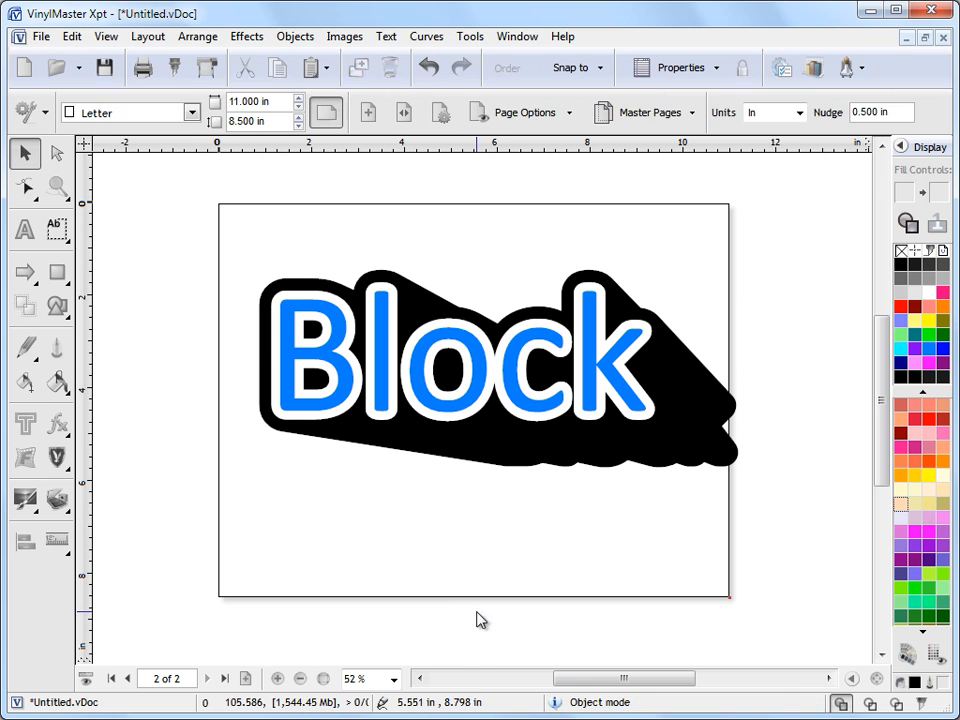
left_click(480, 392)
left_click(471, 624)
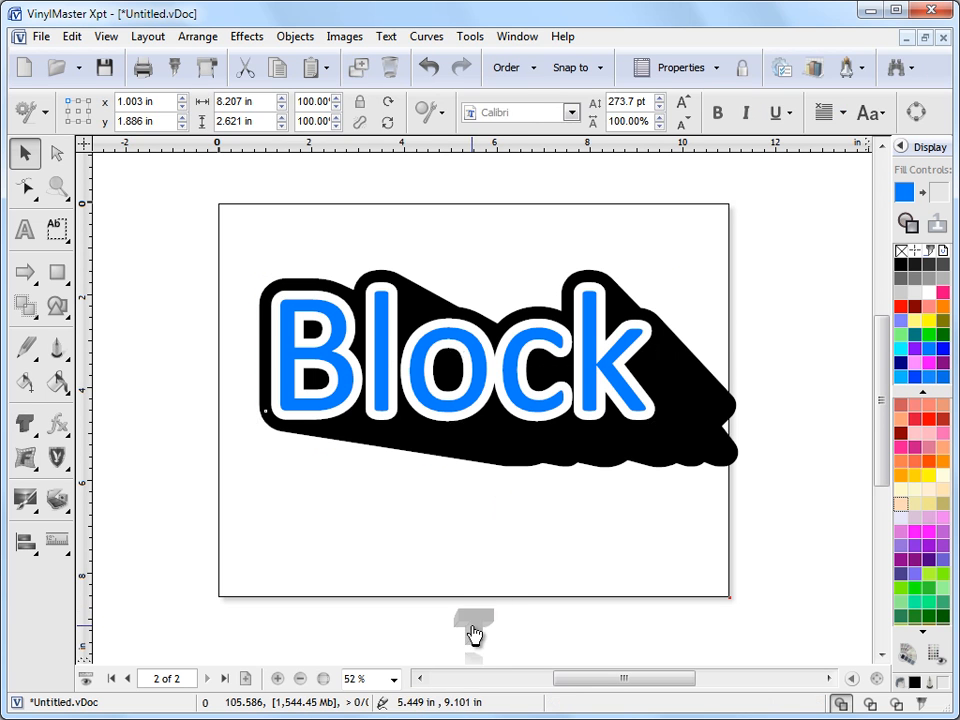
left_click_drag(751, 470, 671, 435)
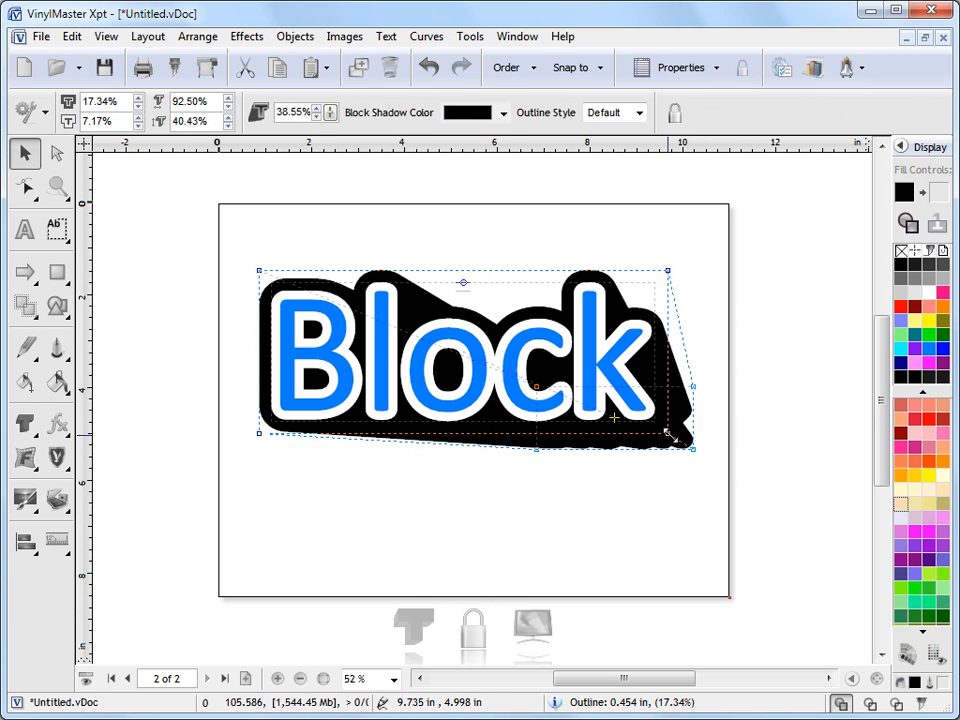
left_click_drag(597, 398, 486, 364)
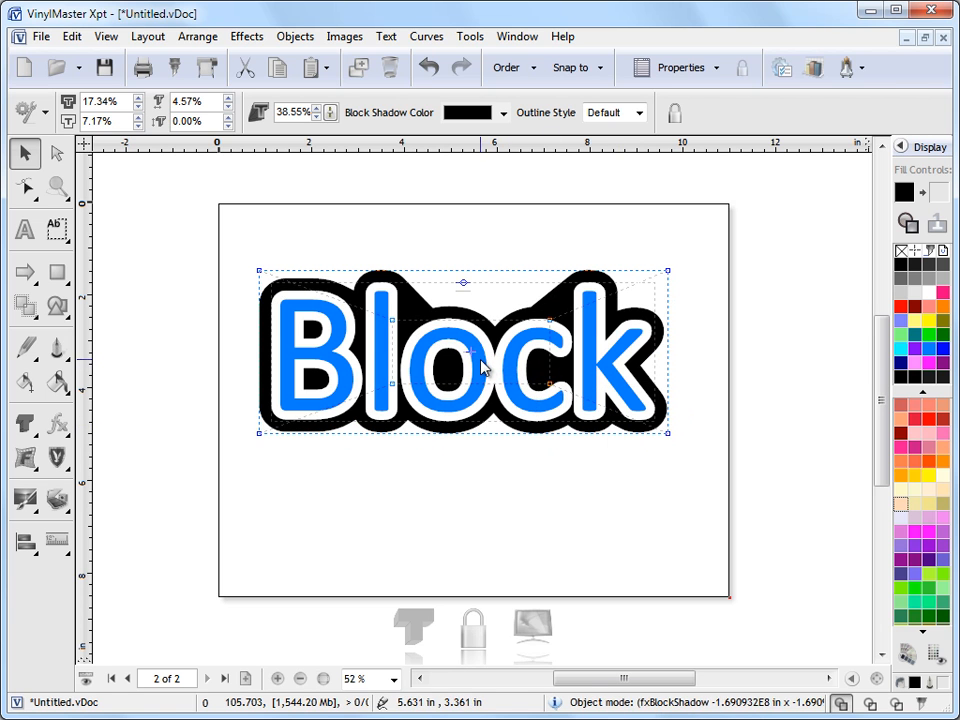
left_click_drag(476, 303, 466, 258)
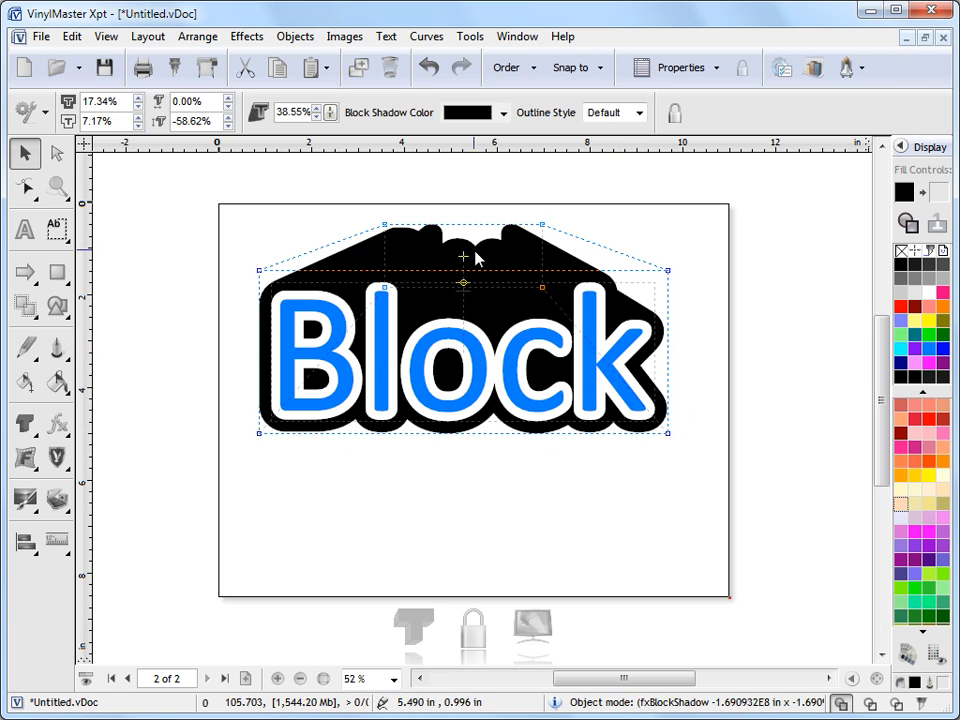
Step: Set the block shadow's outer outline to 12.84% and its inner gap to 4.67%
left_click(140, 98)
left_click(140, 98)
left_click(140, 98)
left_click(140, 98)
left_click(140, 98)
left_click(140, 98)
left_click(140, 98)
left_click(138, 107)
left_click(138, 107)
left_click(138, 107)
left_click(138, 107)
left_click(138, 107)
left_click(139, 118)
left_click(139, 125)
left_click(139, 125)
left_click(139, 125)
left_click(139, 125)
left_click(139, 125)
left_click(139, 125)
left_click(139, 125)
left_click(138, 107)
left_click(138, 107)
left_click(138, 107)
left_click(138, 107)
left_click(138, 107)
left_click(138, 107)
left_click(138, 107)
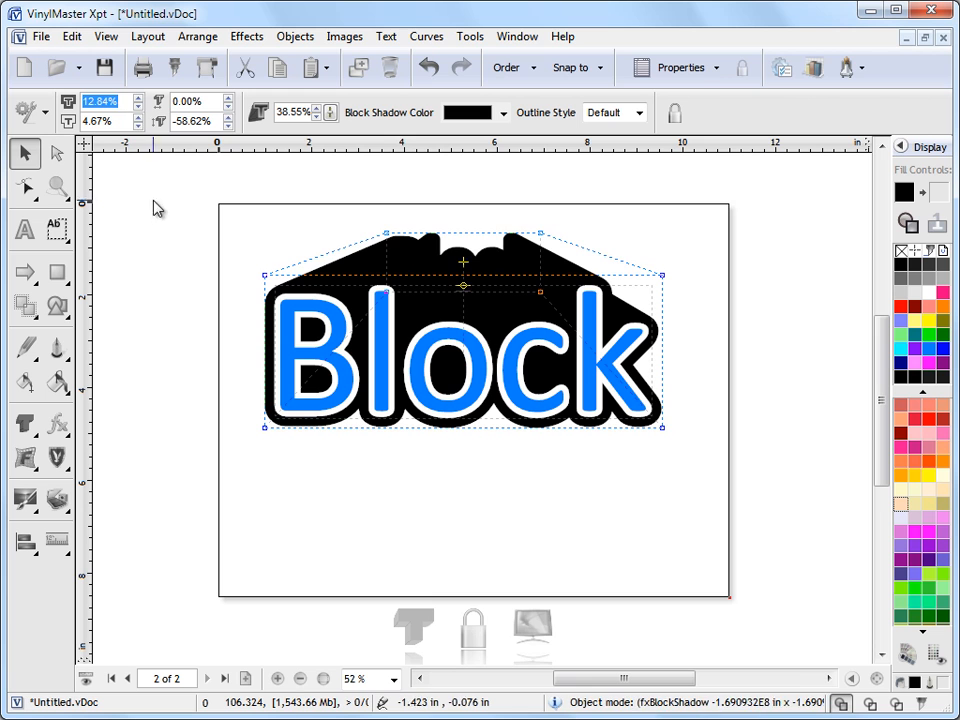
Step: Set the block shadow's offset to -5.00% horizontally and -63.62% vertically
left_click(229, 98)
left_click(229, 98)
left_click(229, 98)
left_click(229, 98)
left_click(229, 106)
left_click(229, 106)
left_click(229, 106)
left_click(229, 106)
left_click(229, 106)
left_click(229, 117)
left_click(229, 117)
left_click(229, 117)
left_click(229, 124)
left_click(229, 124)
left_click(229, 124)
left_click(229, 124)
Step: Raise the shadow's far-end scale and lower it back to 38.55%
left_click(316, 108)
left_click(316, 108)
left_click(316, 108)
left_click(316, 117)
left_click(316, 117)
left_click(316, 117)
mouse_move(332, 113)
left_mouse_down()
mouse_move(334, 92)
mouse_move(337, 135)
left_mouse_up()
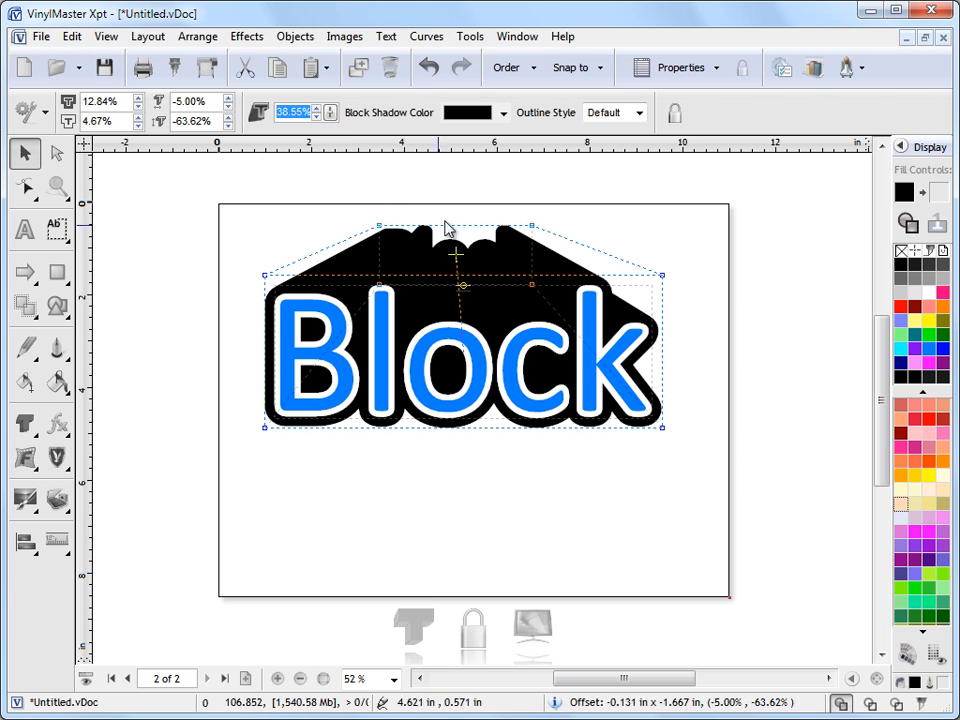
Step: Change the block shadow's colour to red and offset it straight below the text by about 53.6%
left_click(504, 114)
left_click(459, 166)
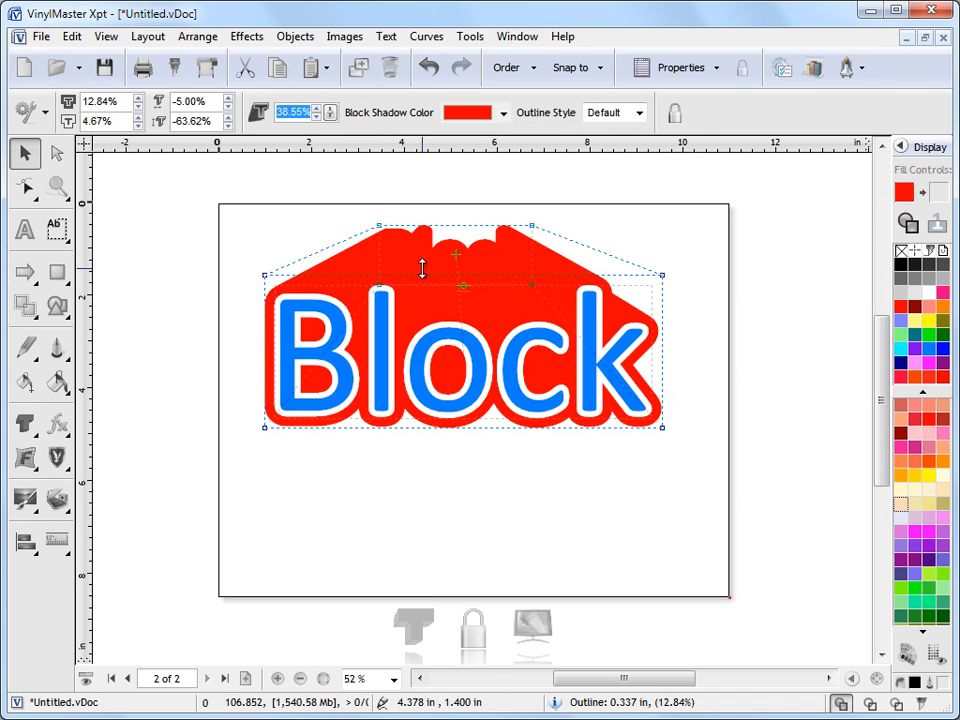
left_click_drag(456, 252, 462, 398)
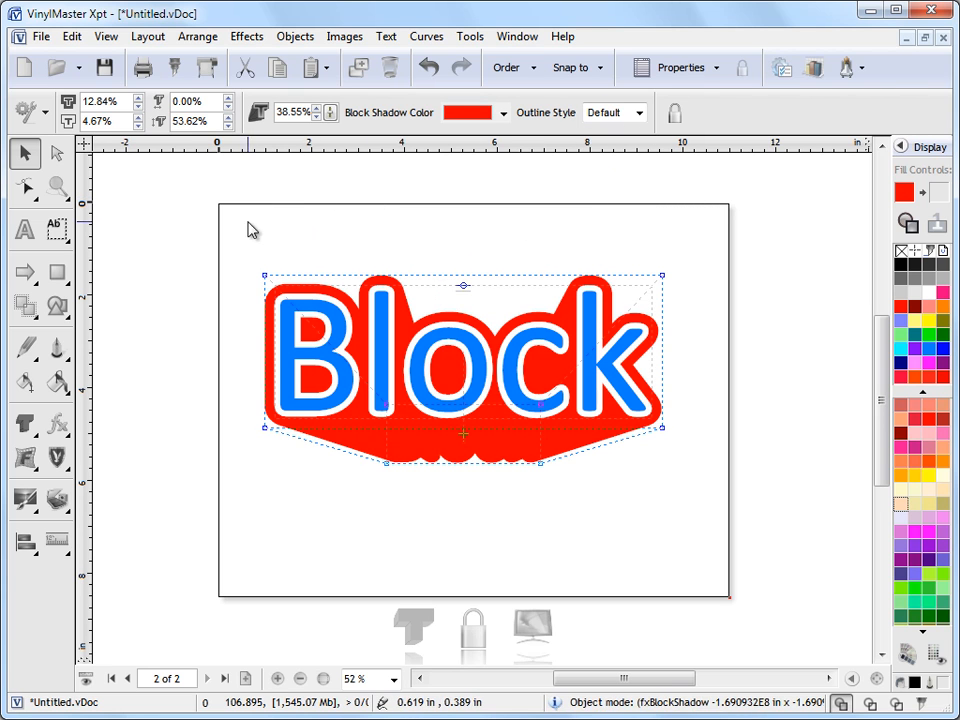
Step: Move the "Block" text near the page's upper edge and draw an arrow about 8.6 by 2.3 in beneath it
left_click(197, 230)
left_click_drag(380, 302, 395, 252)
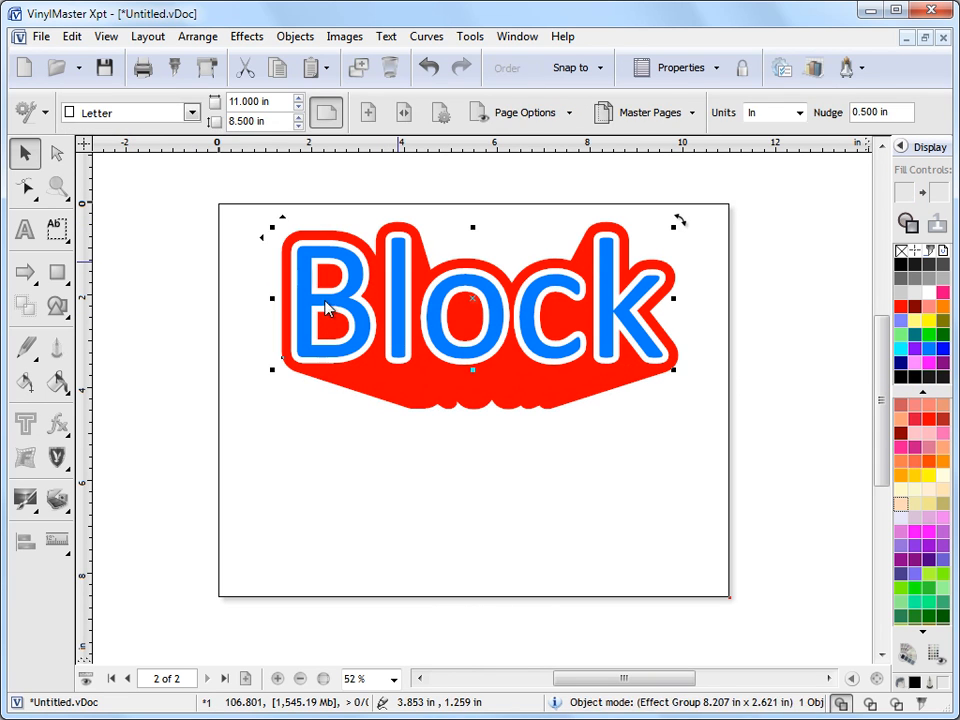
left_click(25, 272)
left_click_drag(296, 467, 596, 573)
left_click_drag(600, 520, 695, 519)
Step: Move the arrow up and left on the page and apply a Block Shadow effect to it
scroll(703, 517, "up", 3)
left_click_drag(877, 426, 883, 479)
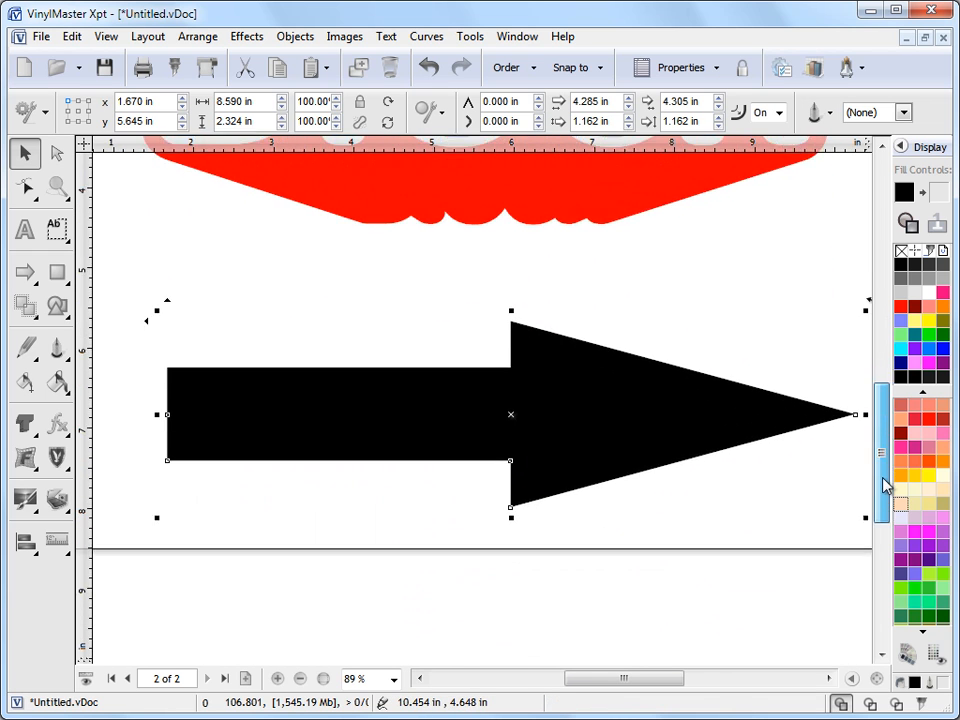
scroll(722, 465, "up", 1)
left_click_drag(521, 399, 290, 338)
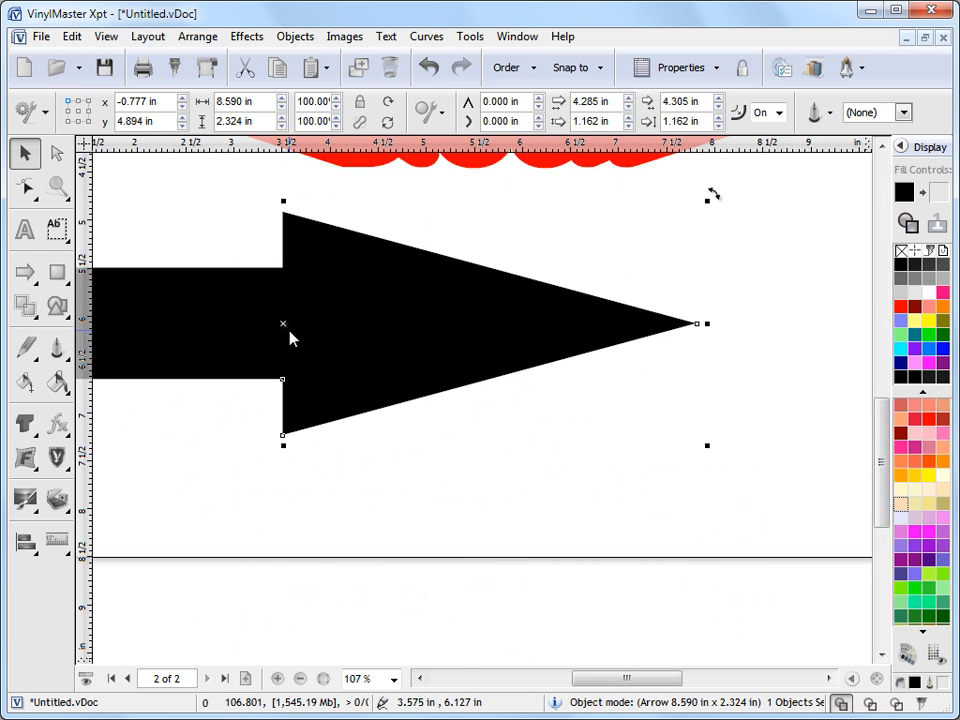
left_click(25, 427)
scroll(690, 354, "up", 2)
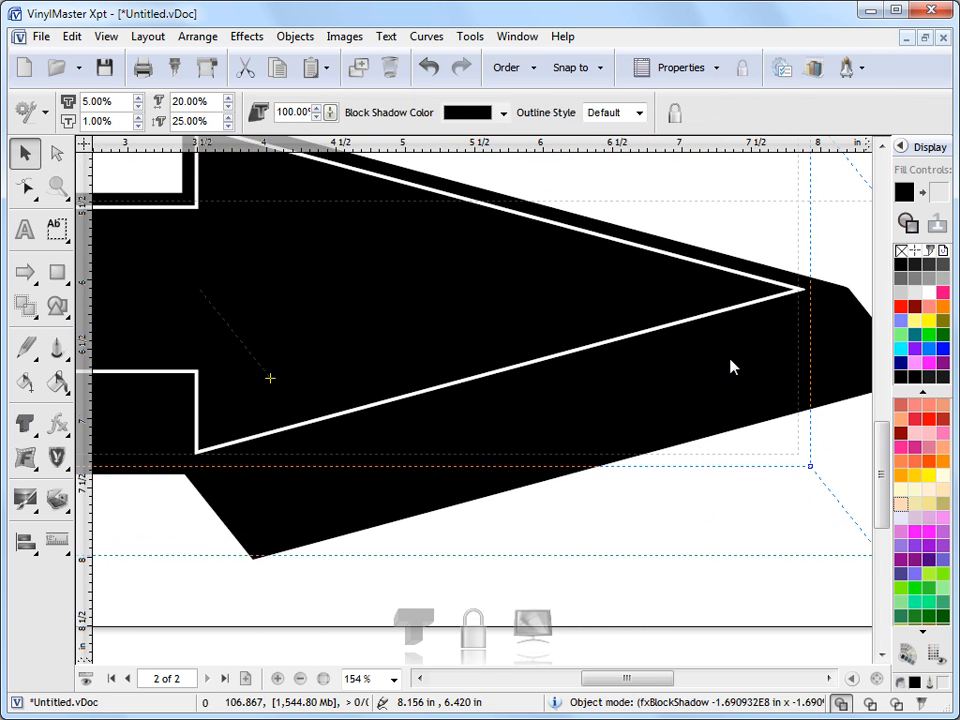
left_click_drag(628, 679, 658, 679)
left_click_drag(885, 497, 885, 461)
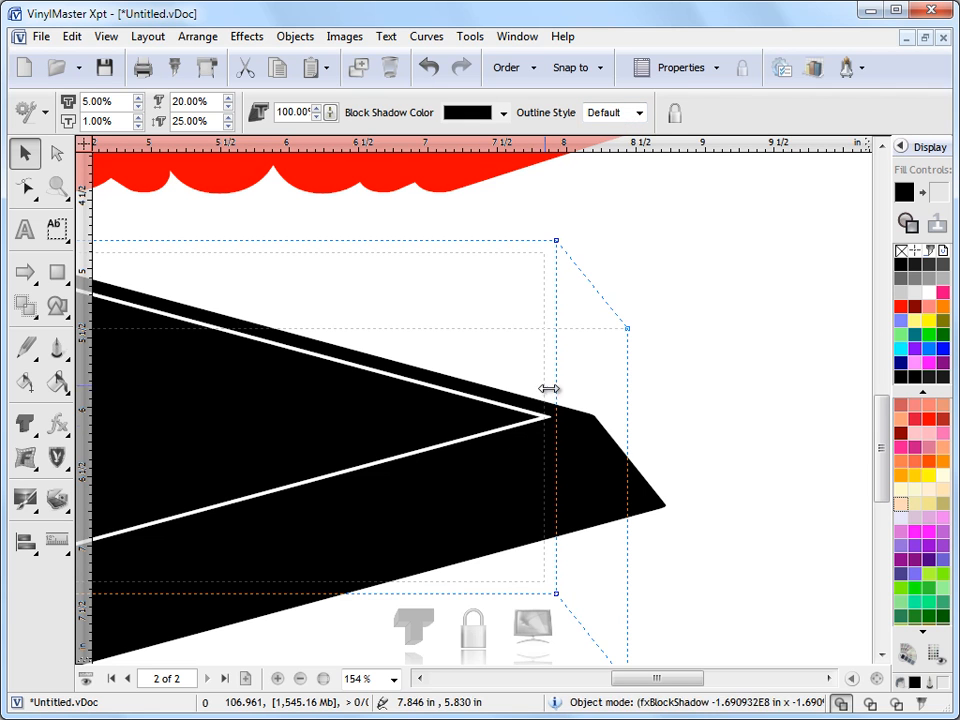
Step: Try the Mitred, Round, Smooth and Sharp outline styles on the arrow's block shadow, and return it to Default
left_click(639, 113)
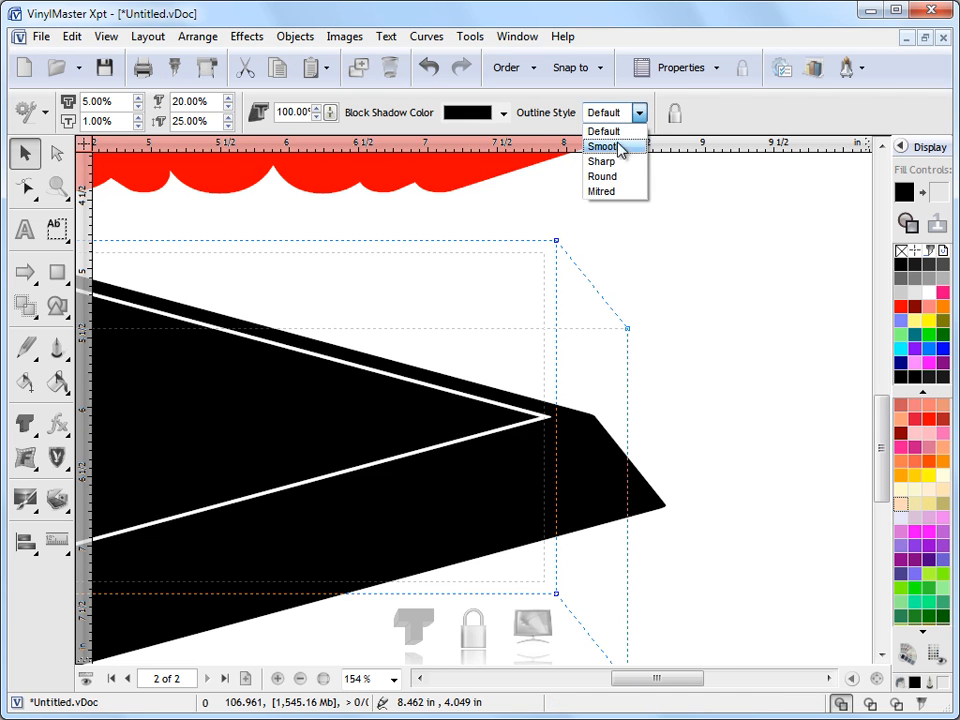
left_click(605, 191)
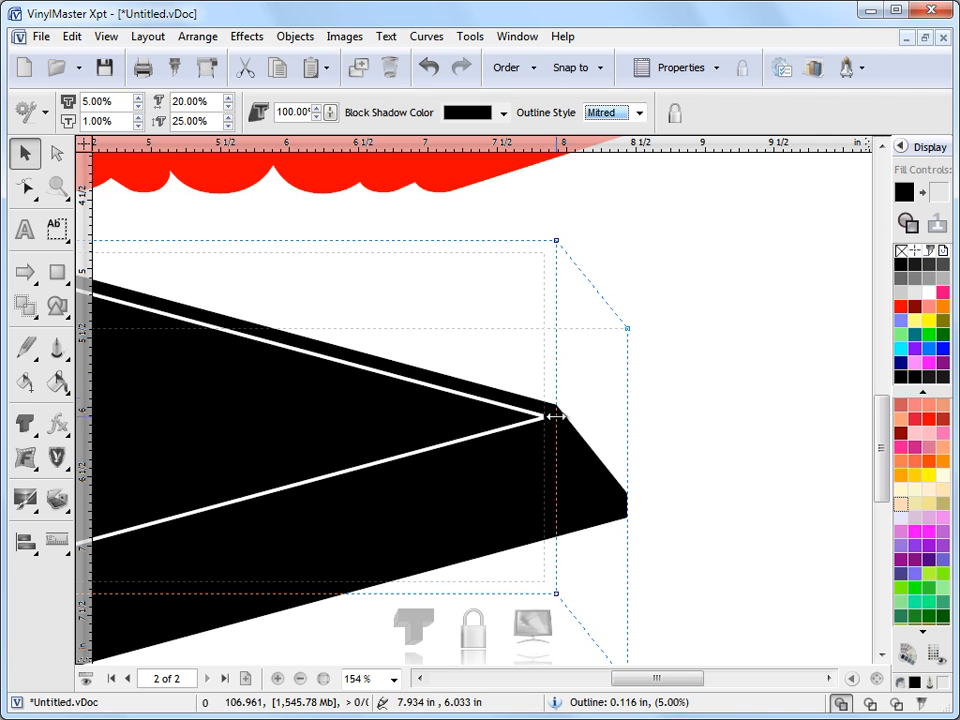
left_click(639, 113)
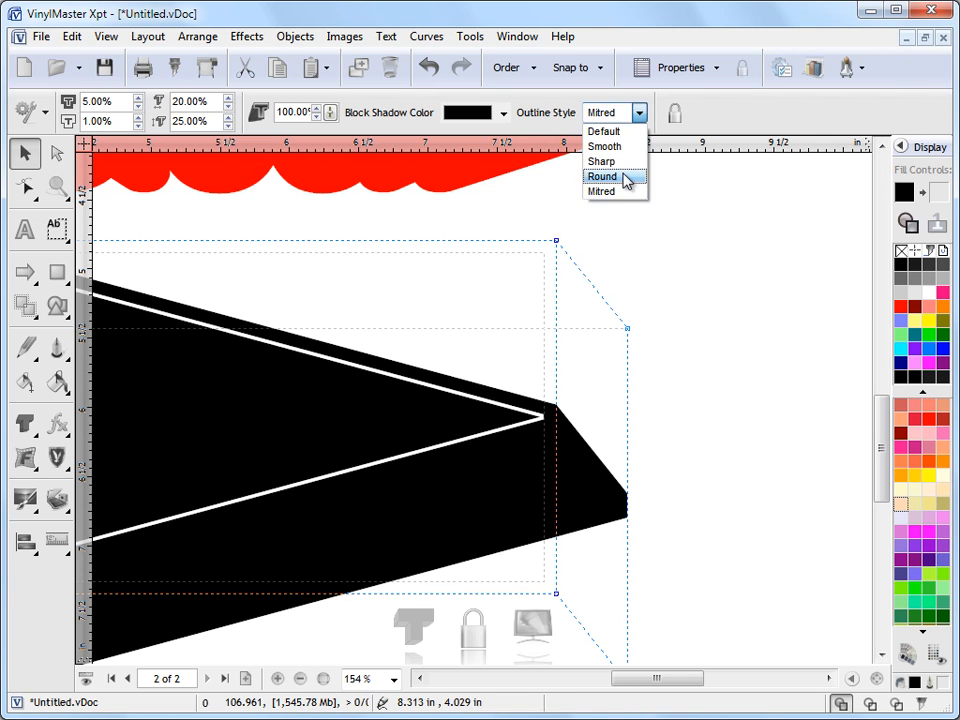
left_click(603, 176)
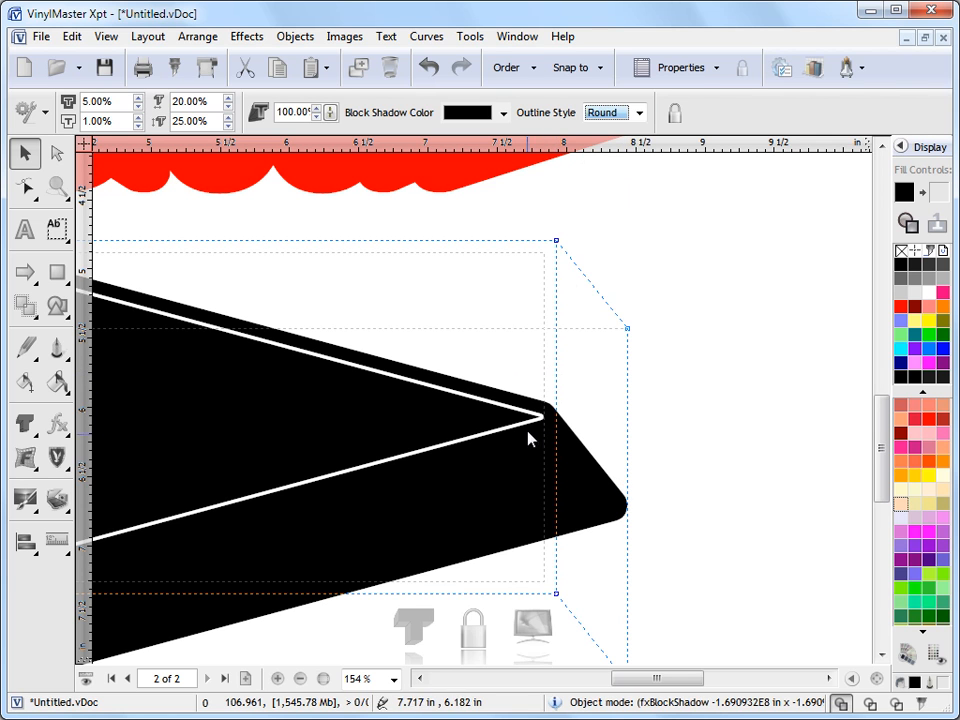
left_click(639, 113)
left_click(627, 146)
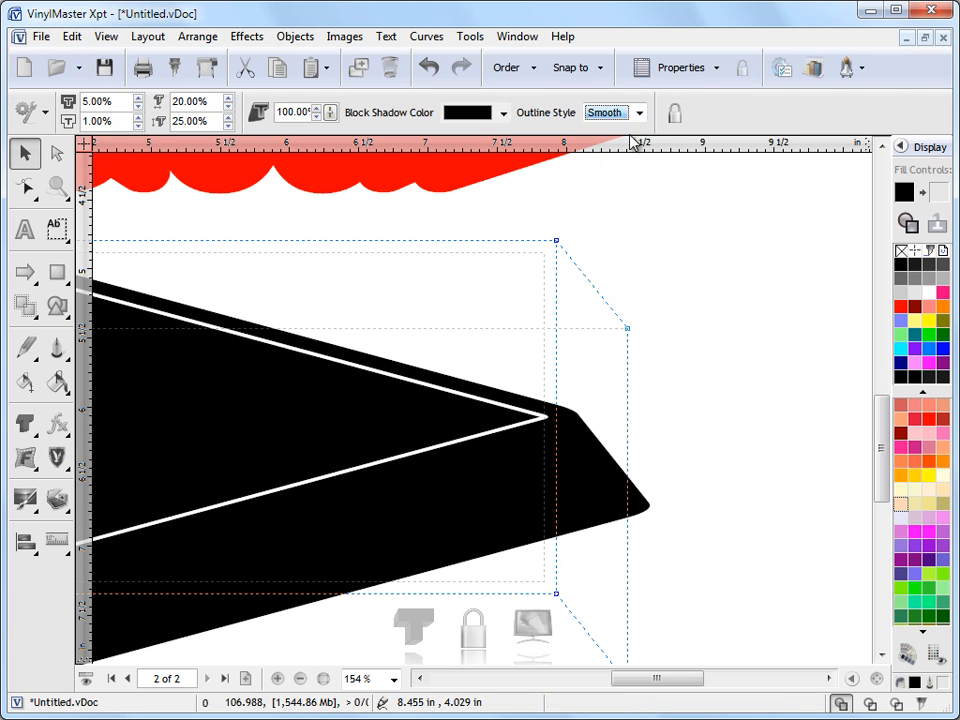
left_click(639, 113)
left_click(628, 161)
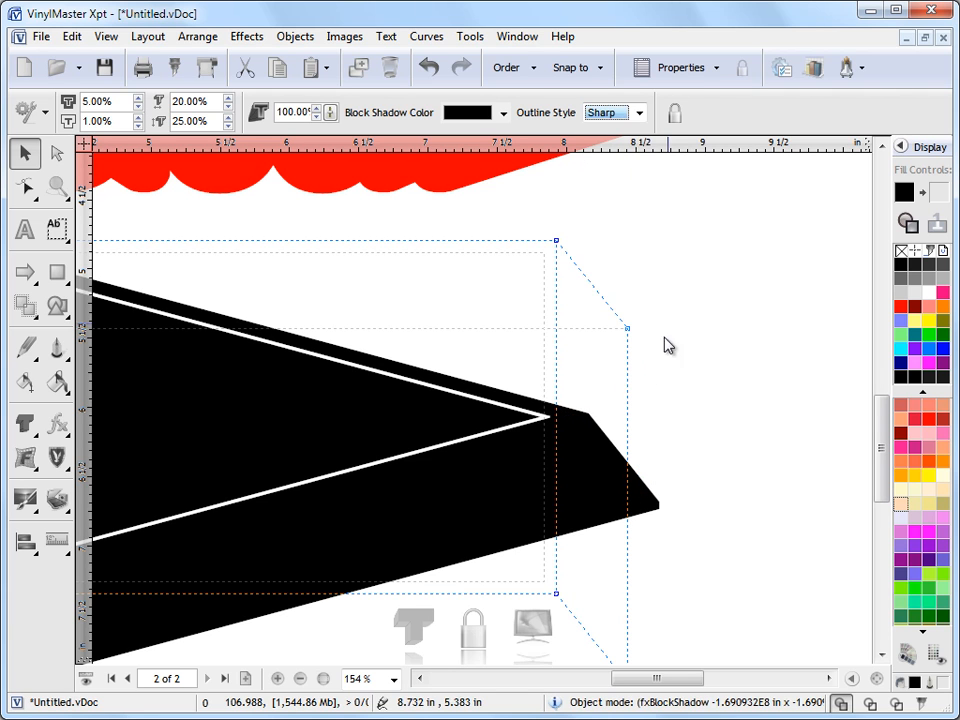
left_click(639, 113)
left_click(615, 132)
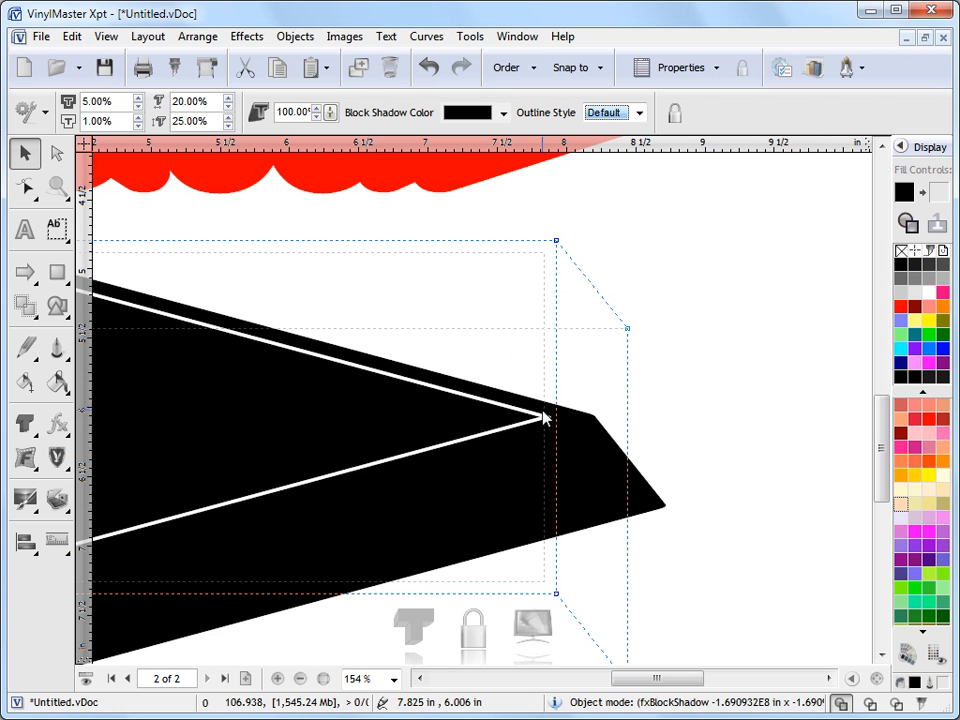
Step: Set the "Block" text shadow's outline style to Round and change it to Mitred
left_click_drag(883, 461, 879, 375)
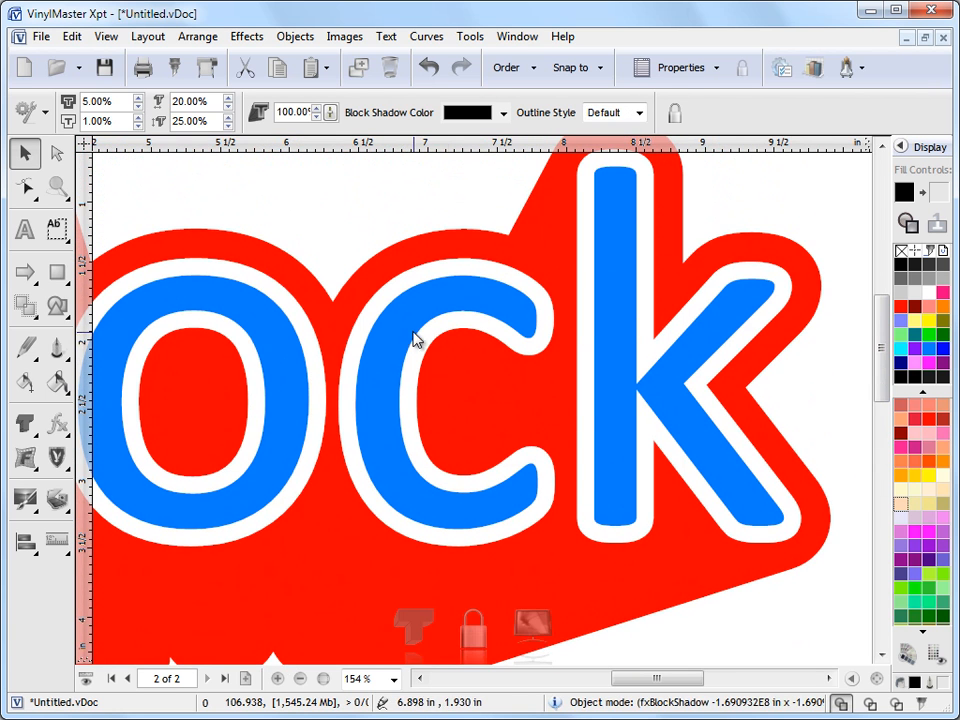
left_click(405, 348)
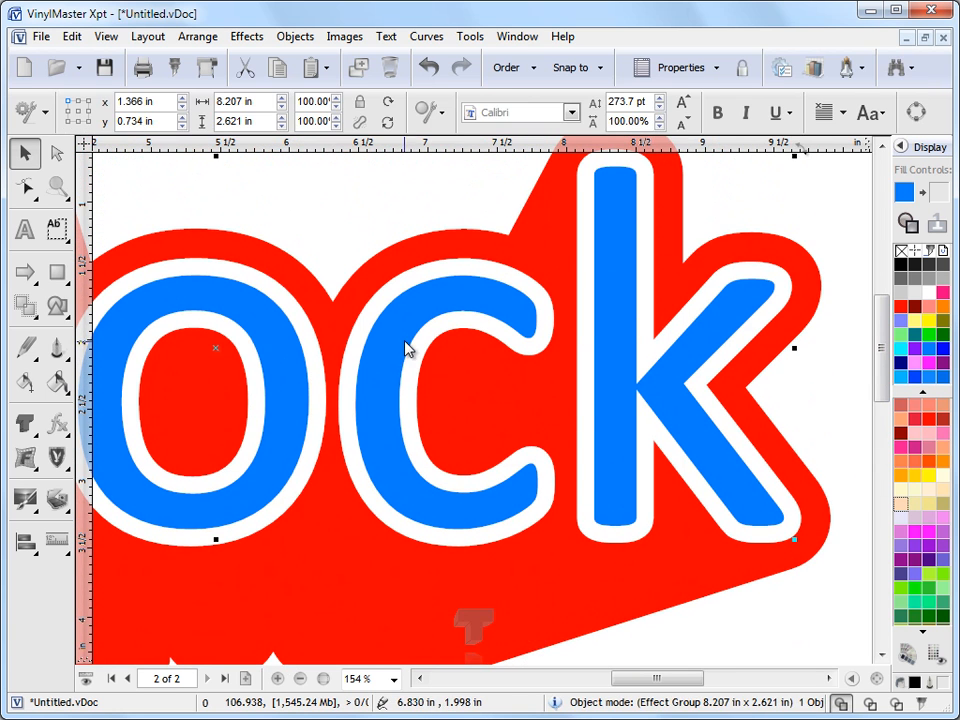
left_click(480, 630)
left_click(639, 112)
left_click(619, 176)
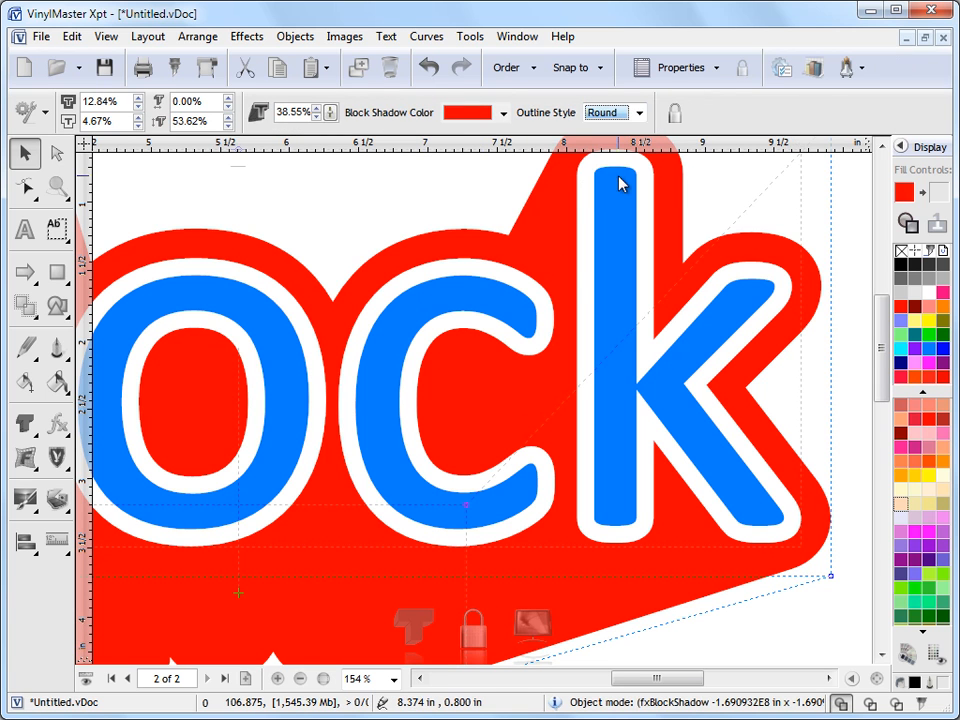
left_click(639, 112)
left_click(625, 191)
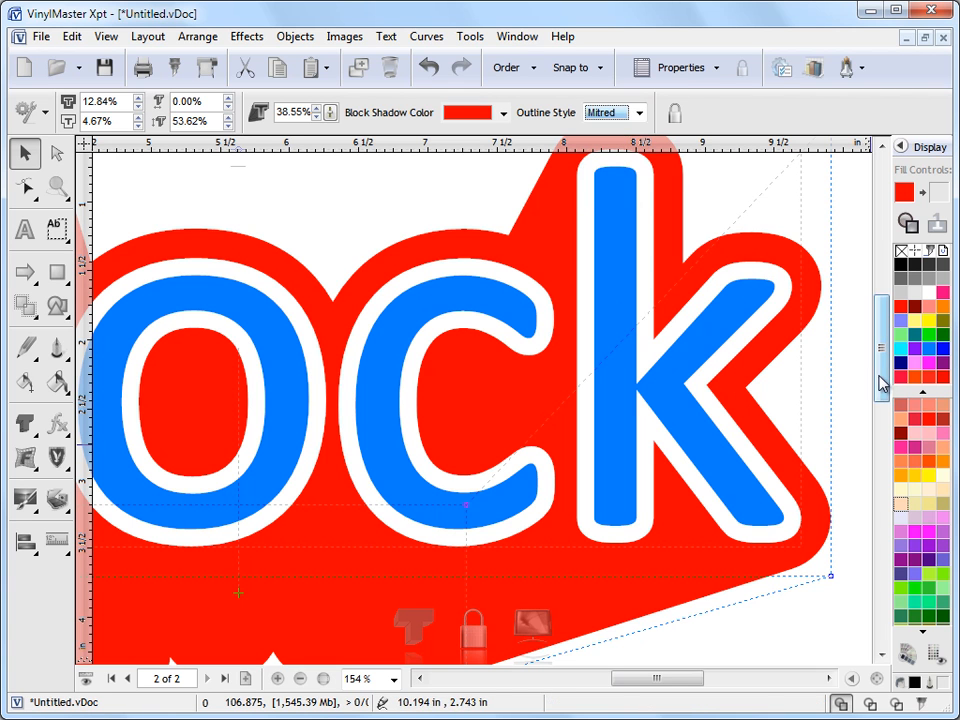
Step: Set the outline style of the arrow's block shadow to Round
left_click_drag(878, 360, 886, 440)
scroll(578, 435, "down", 3)
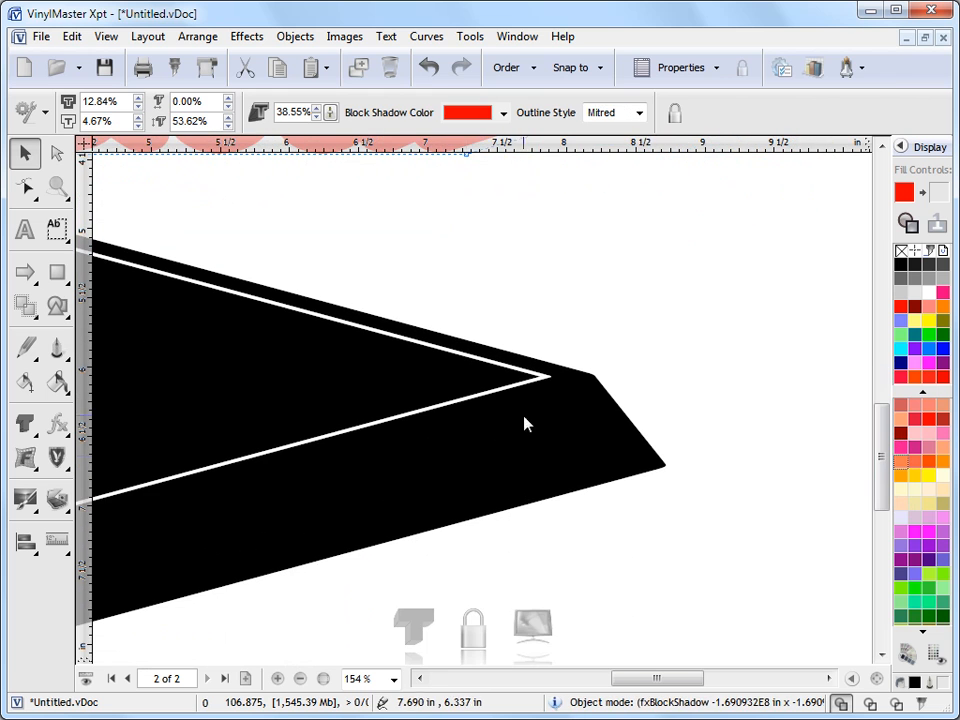
left_click(548, 380)
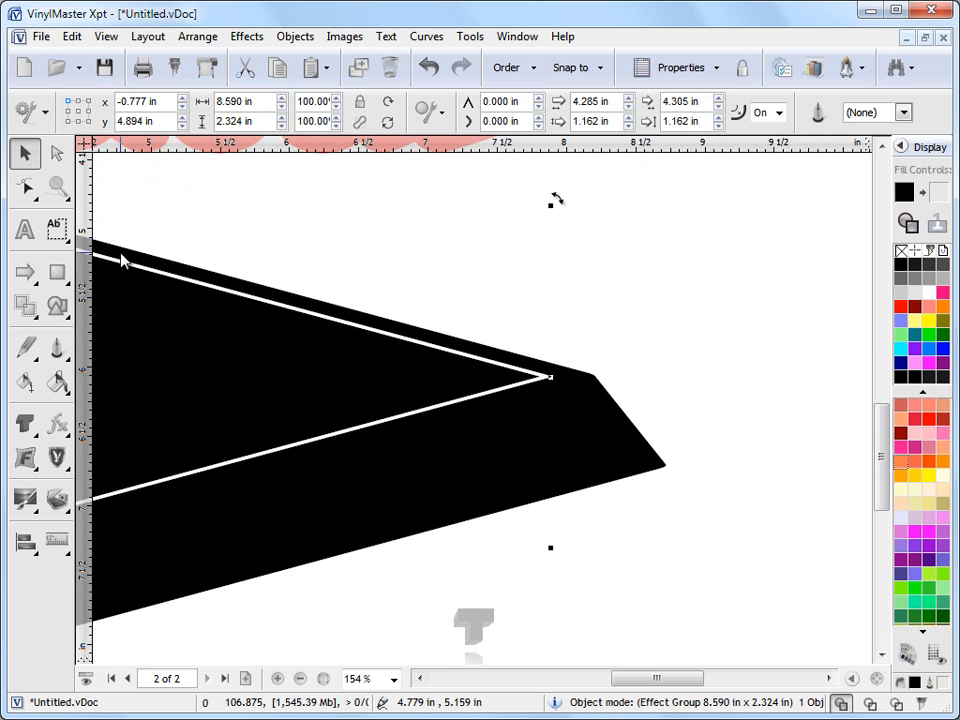
left_click(465, 621)
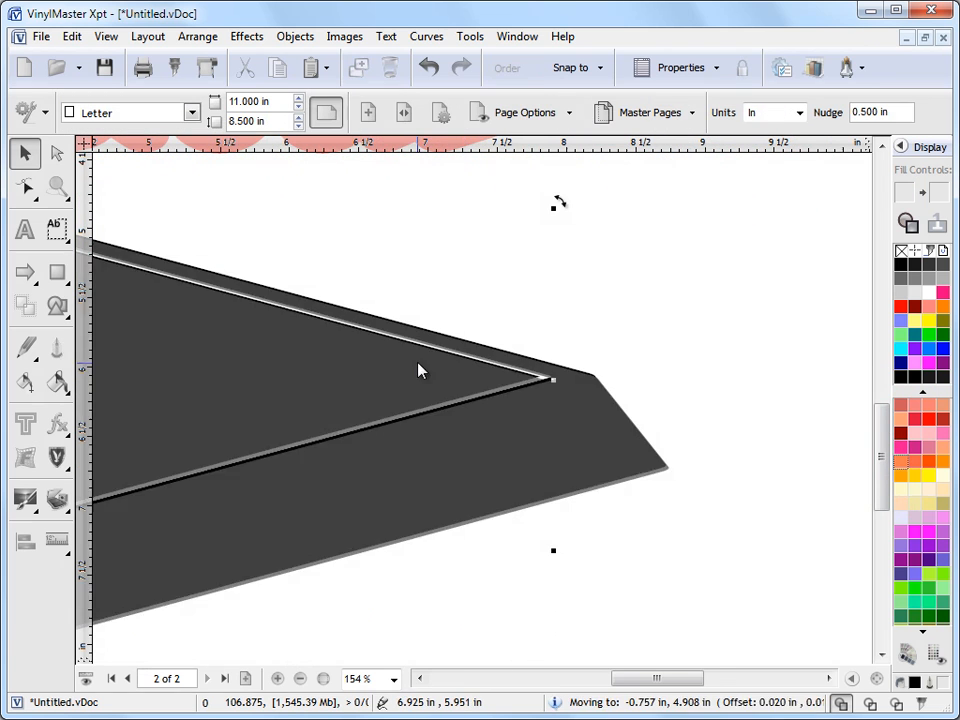
left_click(485, 618)
left_click(642, 115)
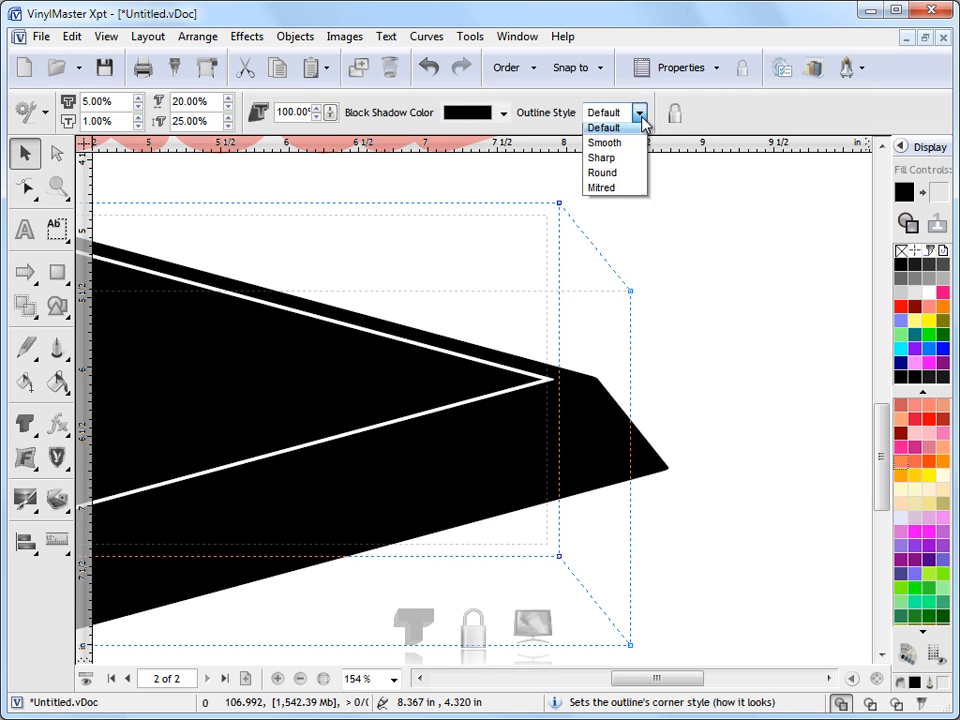
left_click(628, 176)
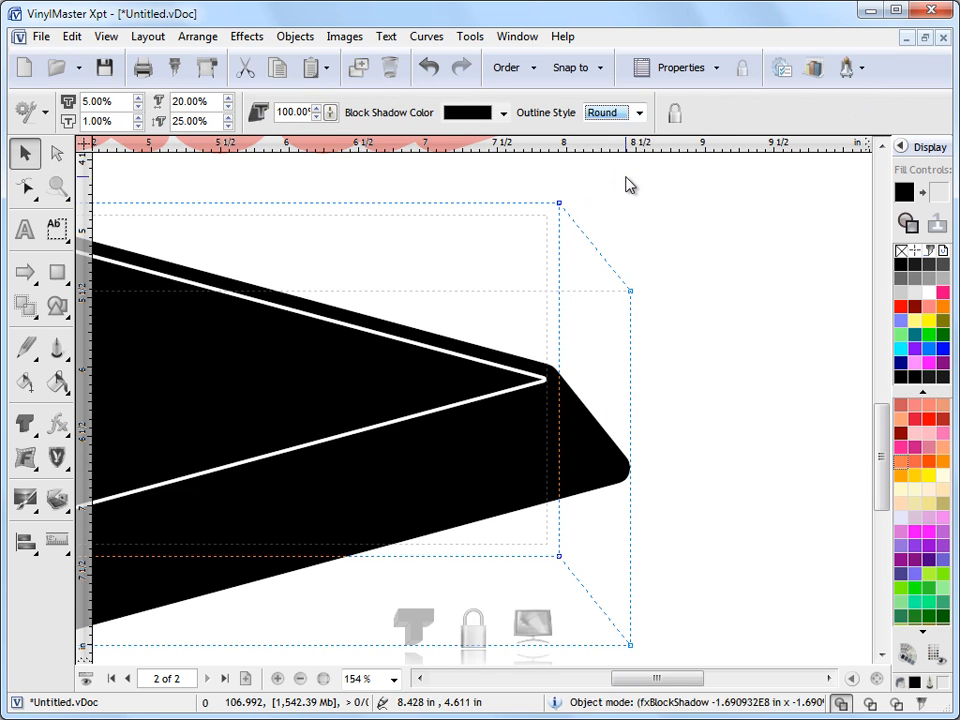
Step: Move the arrow down and to the right so its body lies within the page's left edge
left_click(877, 677)
mouse_move(412, 515)
left_mouse_down()
mouse_move(454, 542)
mouse_move(445, 536)
left_mouse_up()
left_click(418, 462)
left_click_drag(418, 467, 464, 495)
Step: Shift the "Block" text to about x 1.04 in, y 0.94 in, and recolour its fill to yellow and finally black
left_click(493, 364)
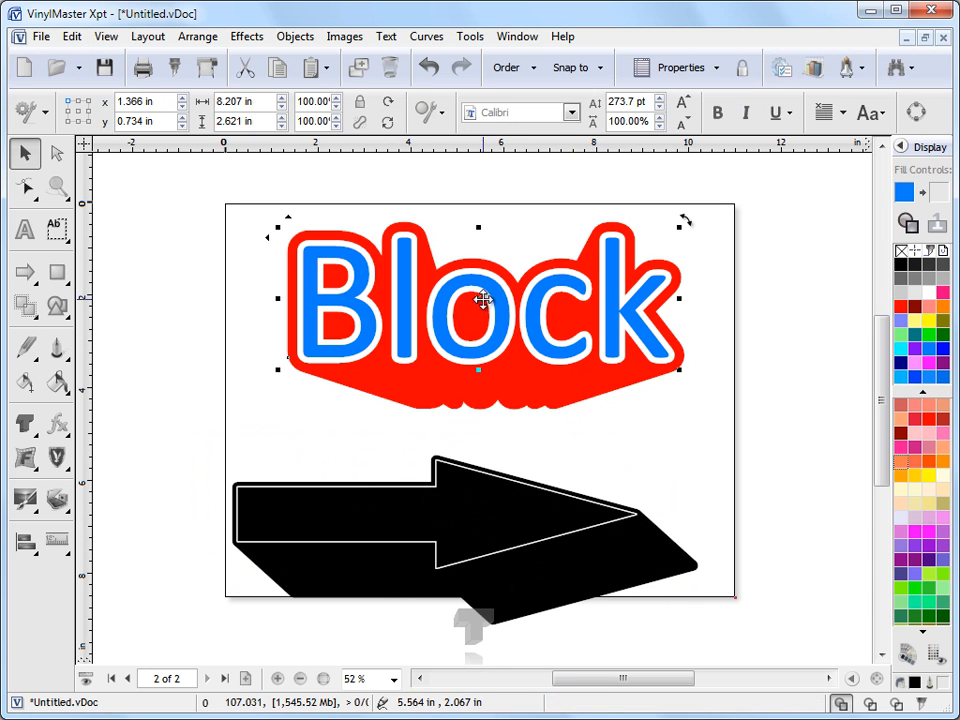
left_click_drag(483, 300, 469, 309)
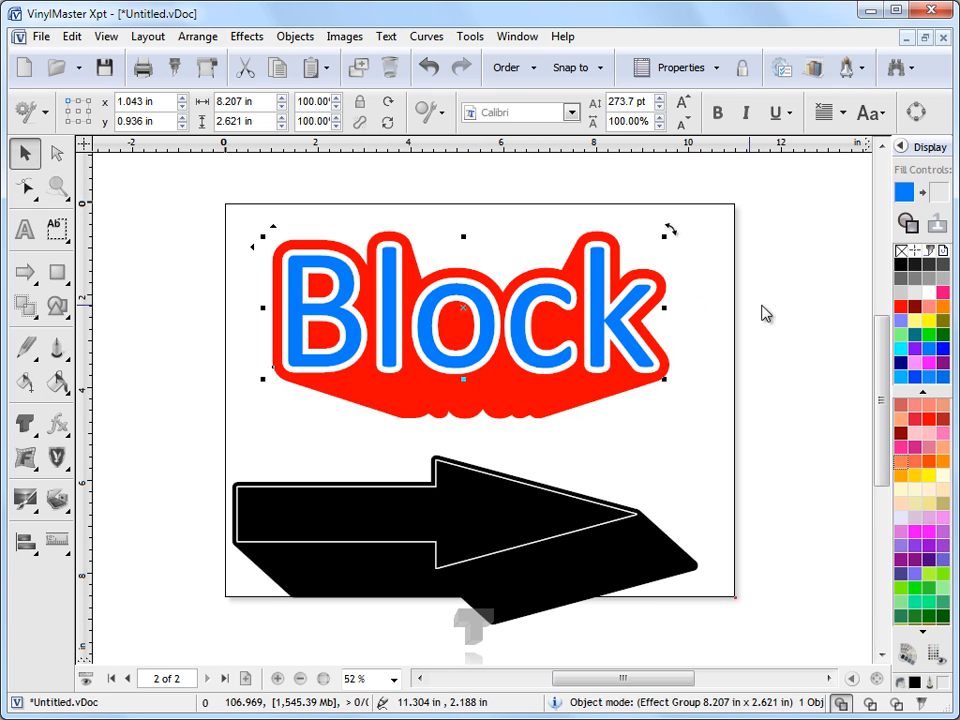
left_click(925, 321)
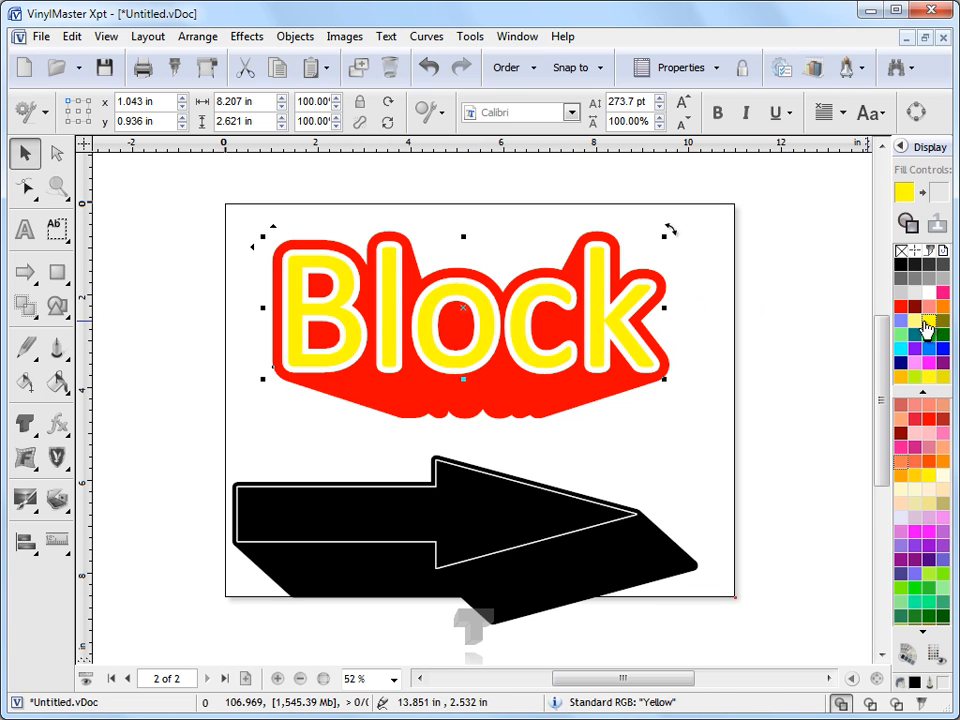
left_click(898, 268)
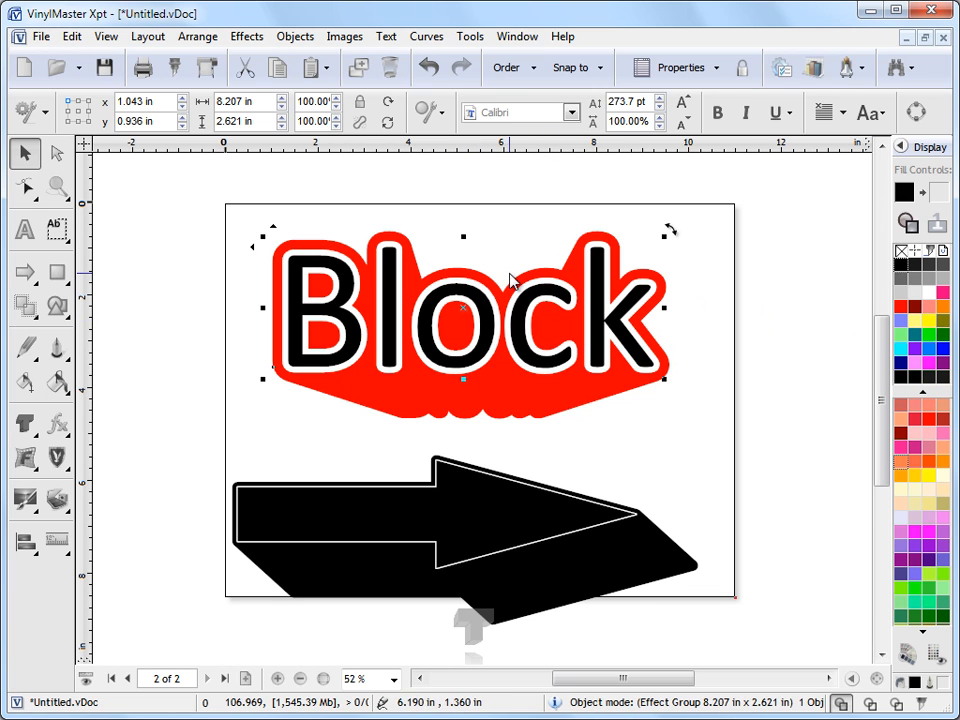
Step: Widen the white inner outline of the "Block" text's shadow to about 10.84% and offset the shadow by about 3.09% and 47.45%
left_click(470, 622)
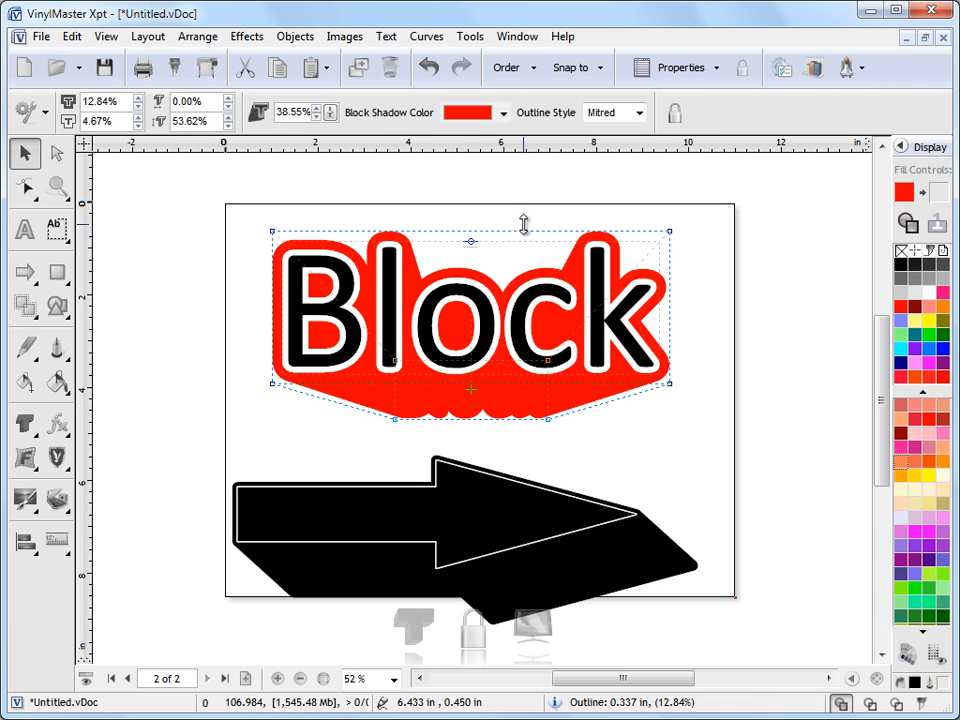
left_click_drag(525, 227, 525, 223)
left_click_drag(473, 247, 493, 248)
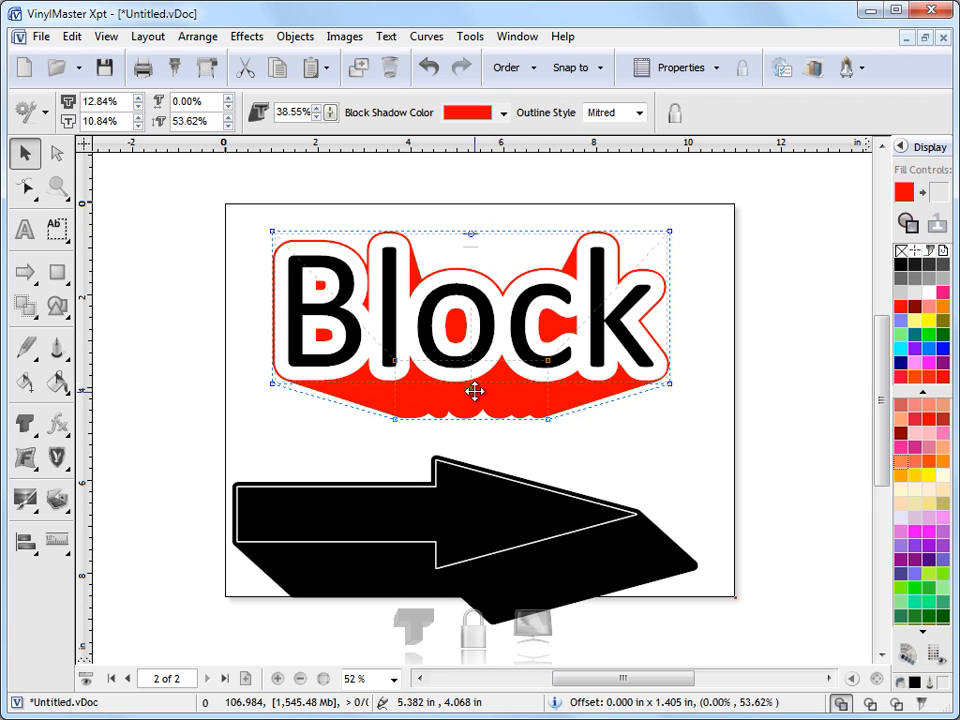
left_click_drag(473, 393, 478, 383)
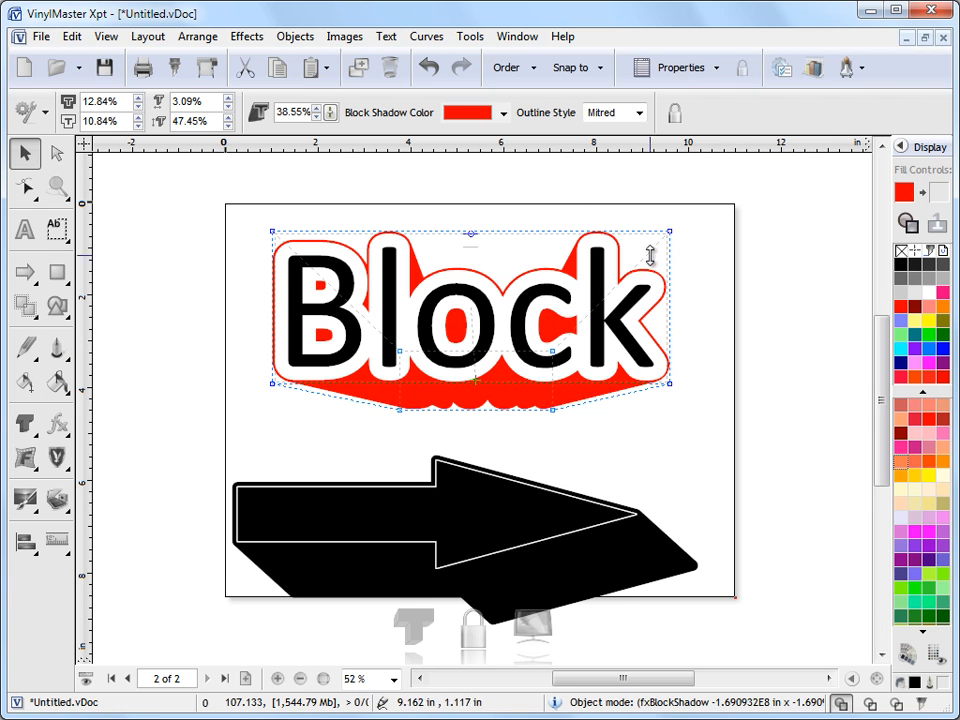
Step: Display the text and arrow artwork in wireframe view
left_click(866, 702)
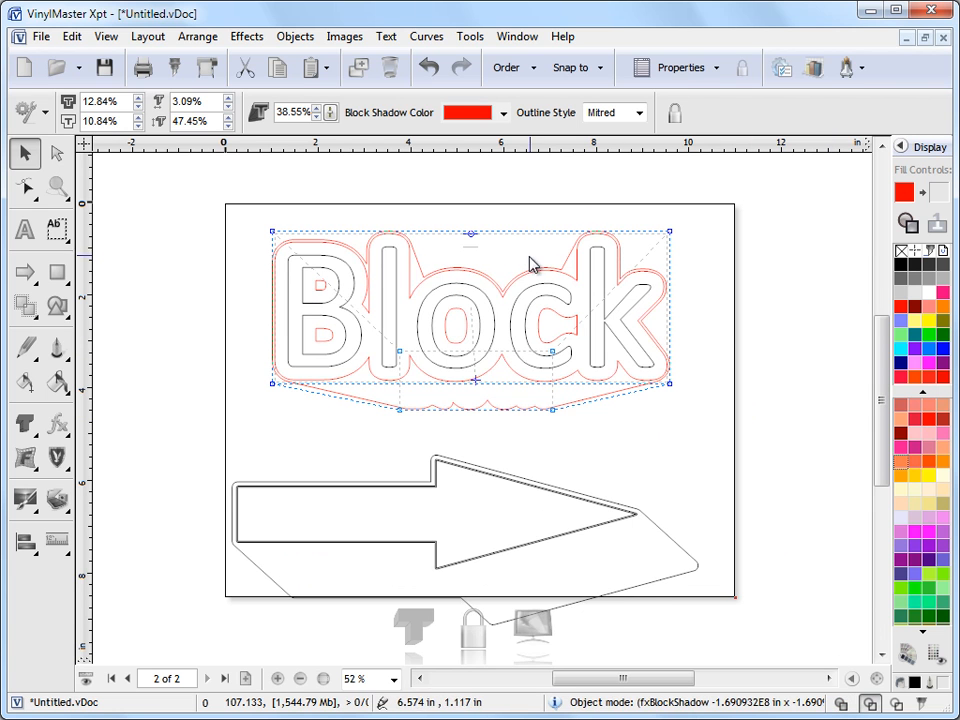